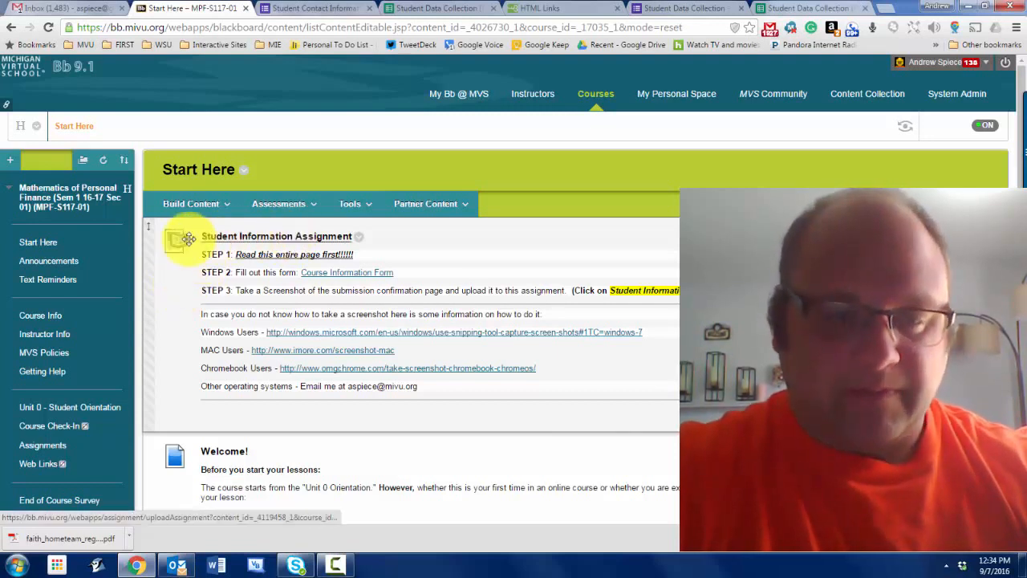
Review the Student Information Assignment instructions on the Start Here page and open the linked Course Information Form.
left_click(46, 242)
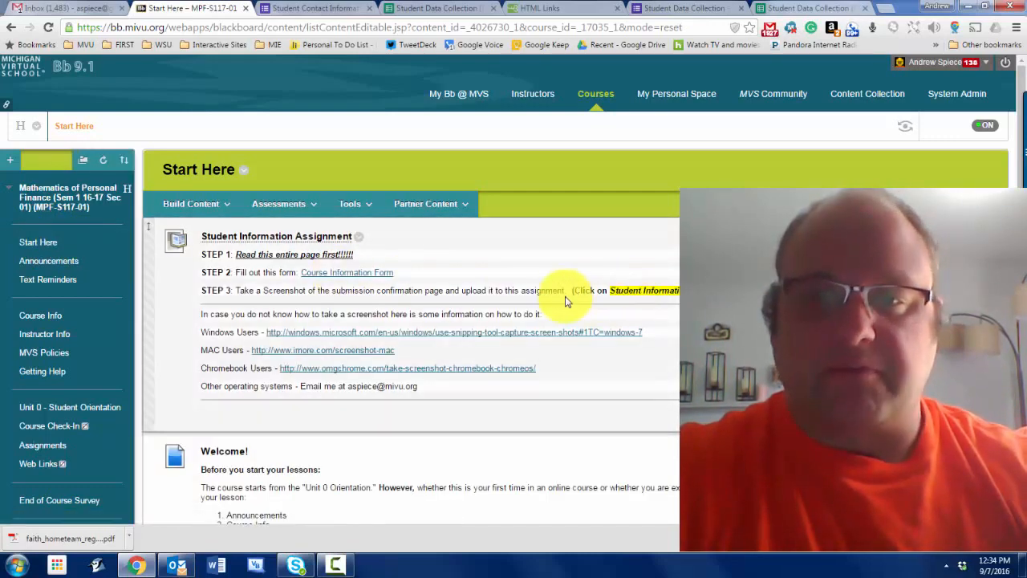
left_click_drag(239, 292, 690, 293)
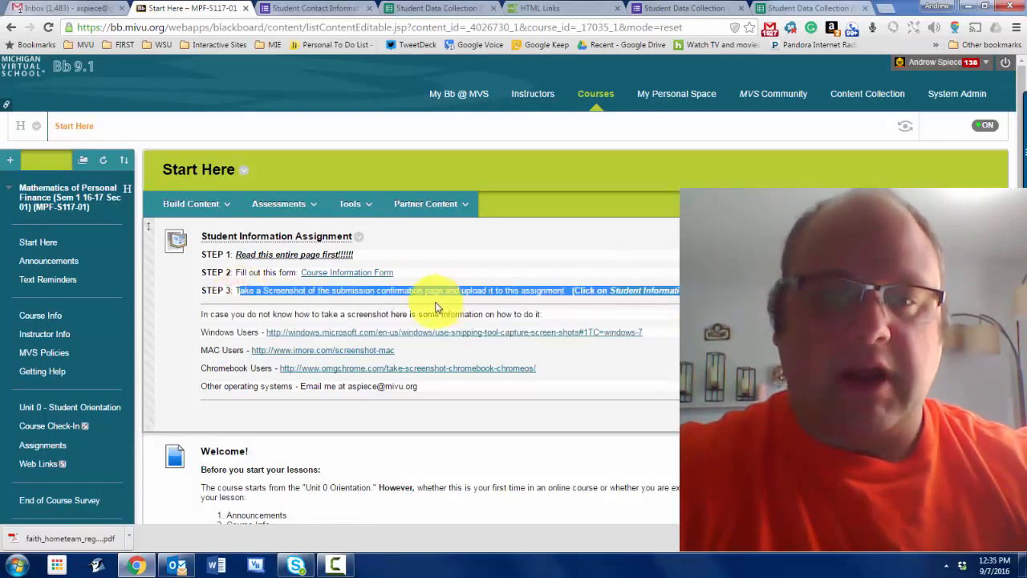
scroll(241, 441, "down", 2)
scroll(224, 426, "up", 2)
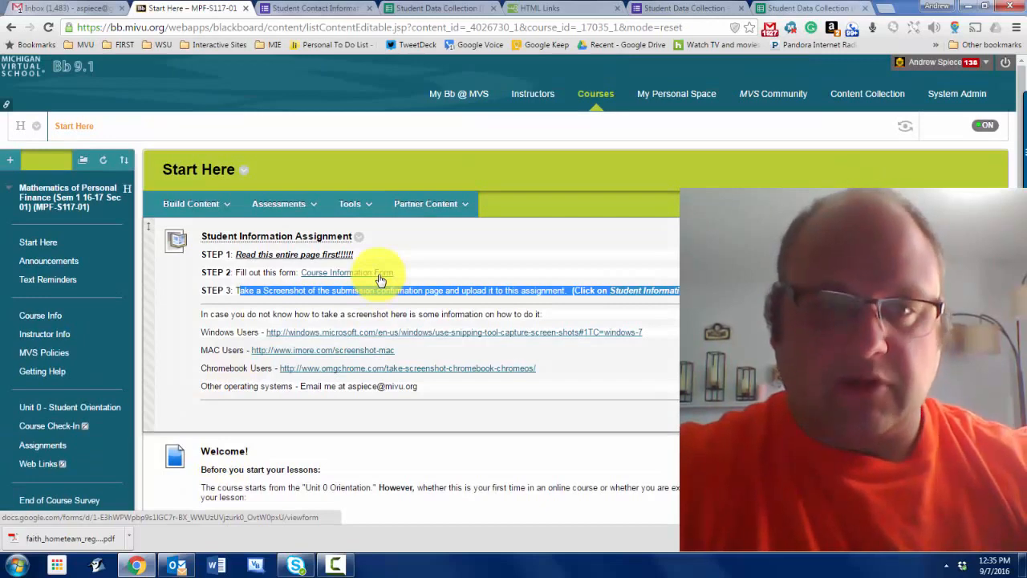
left_click(379, 275)
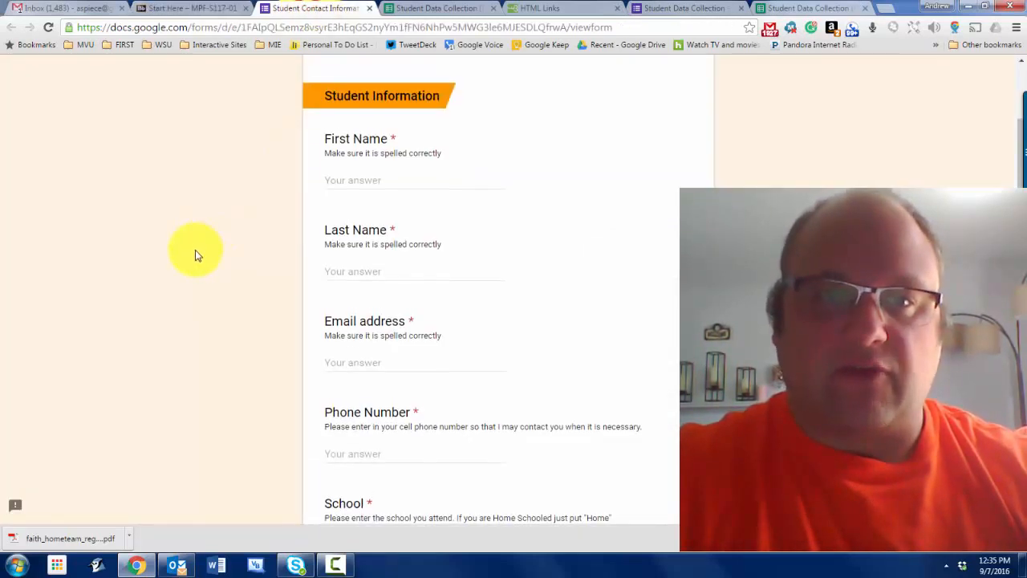
Look through the course choices offered by the Course question of the Student Contact Information form.
scroll(201, 252, "up", 4)
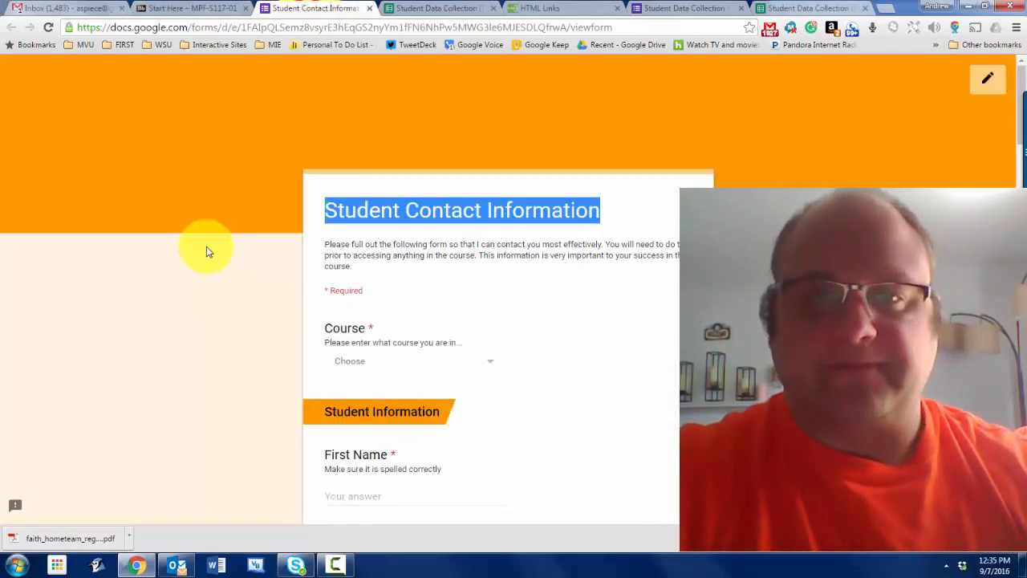
left_click(393, 359)
scroll(390, 360, "down", 5)
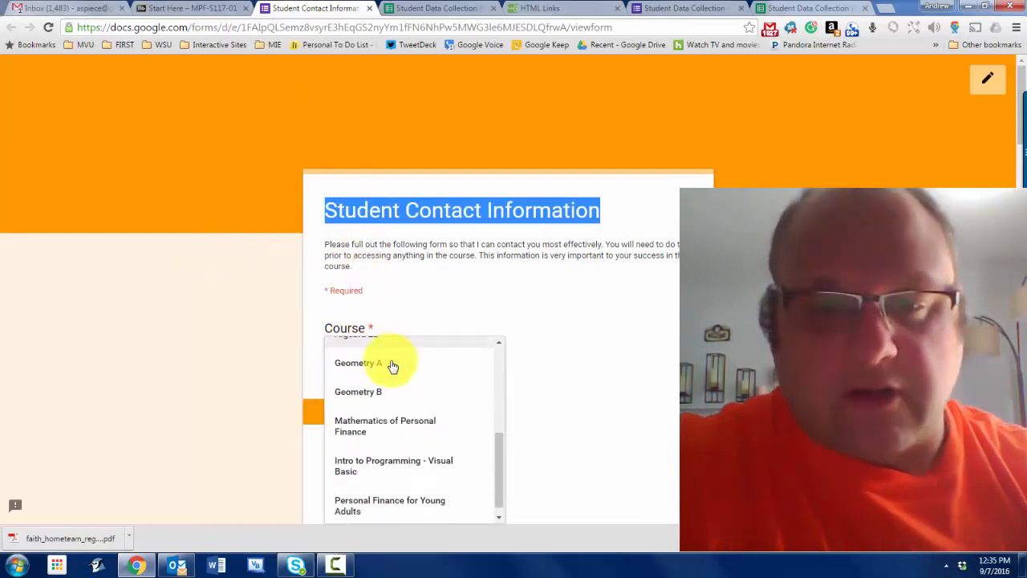
scroll(384, 379, "up", 5)
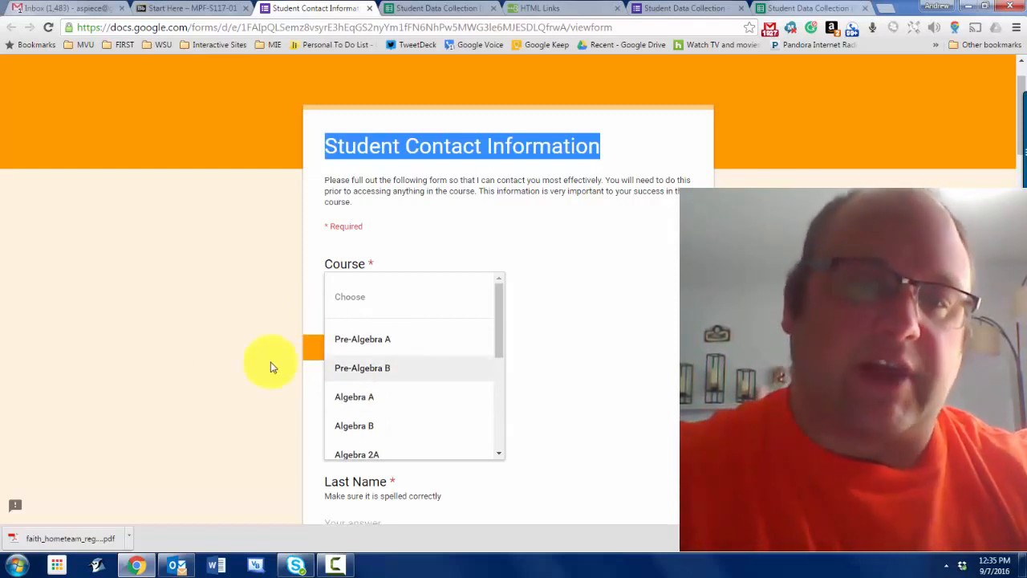
left_click(217, 350)
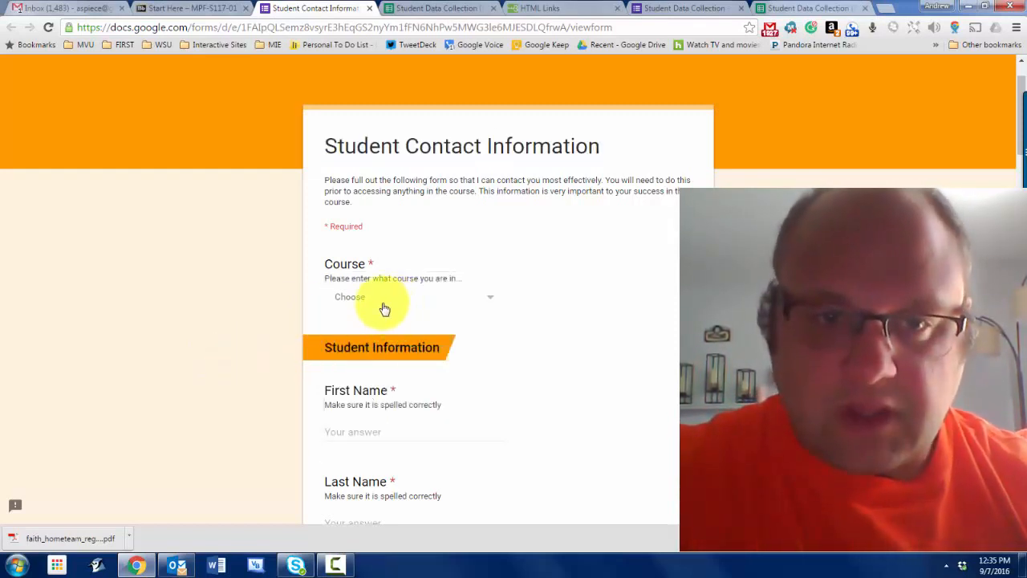
Examine the first name, last name, email address and phone number questions and their required markers in the Student Information section.
scroll(357, 431, "down", 2)
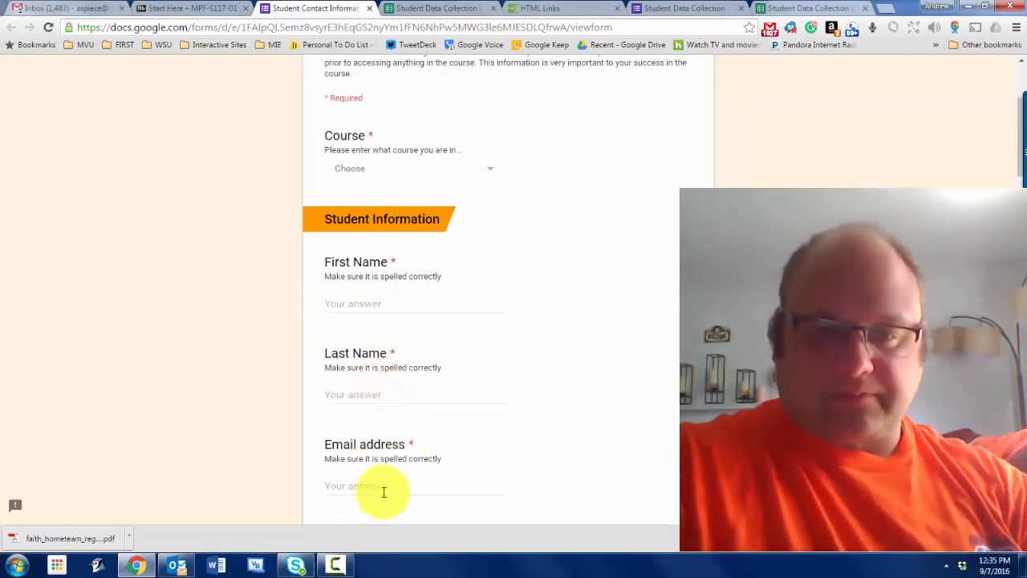
scroll(403, 497, "down", 2)
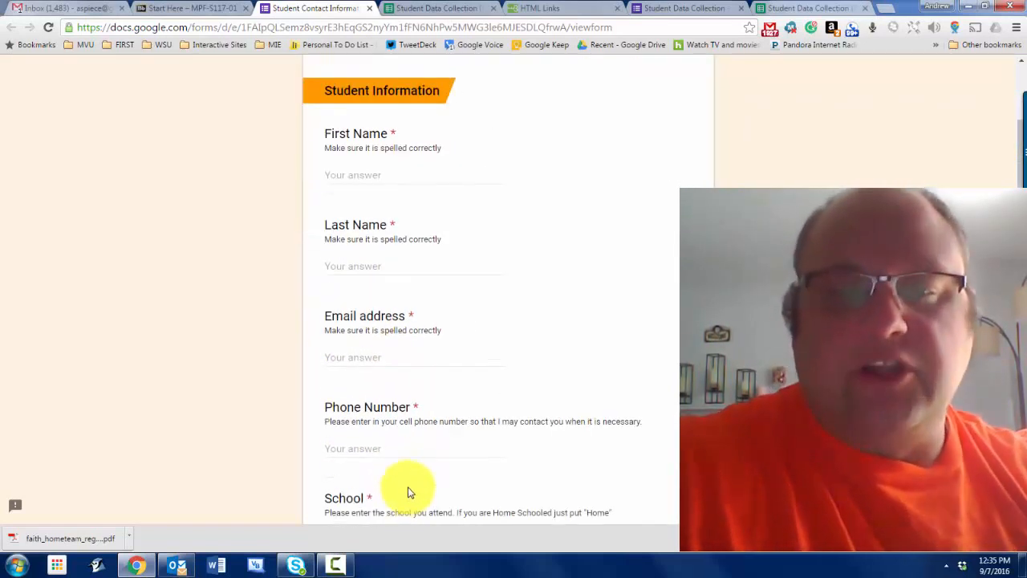
left_click(398, 442)
double_click(416, 404)
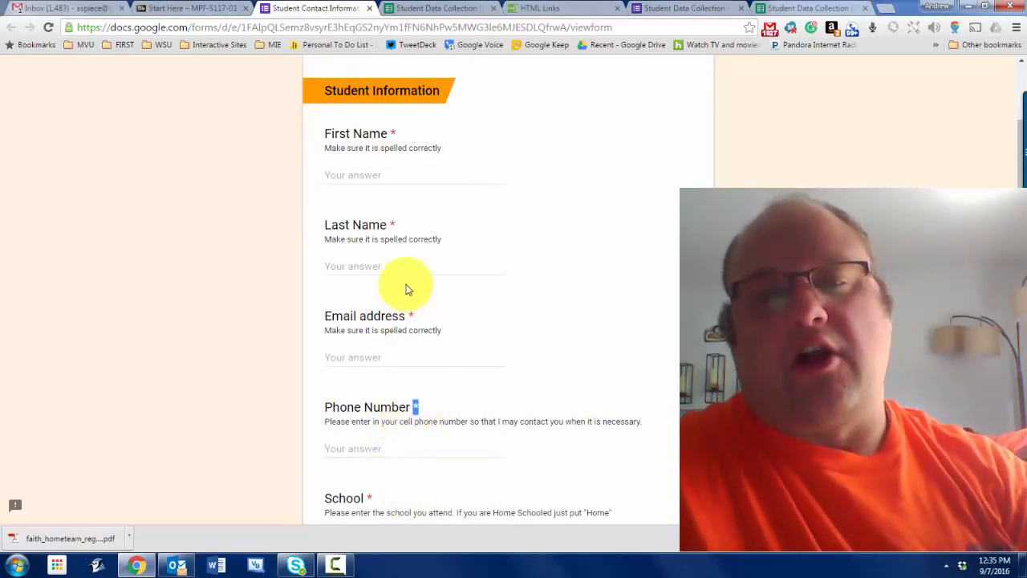
double_click(412, 314)
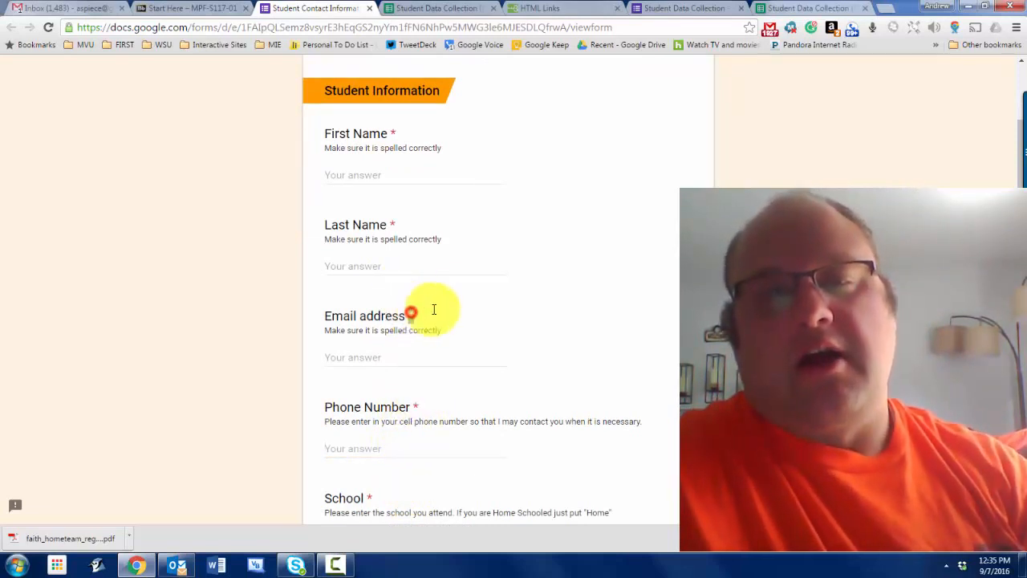
double_click(392, 221)
double_click(393, 130)
left_click(418, 218)
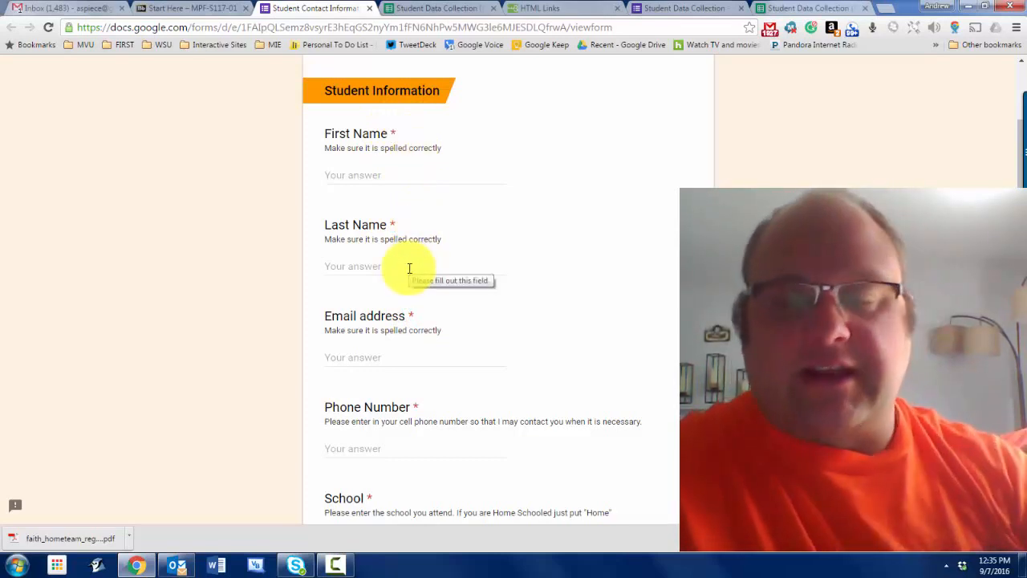
Examine the School and Previous Online questions and the choices of the Grade question.
scroll(398, 273, "down", 2)
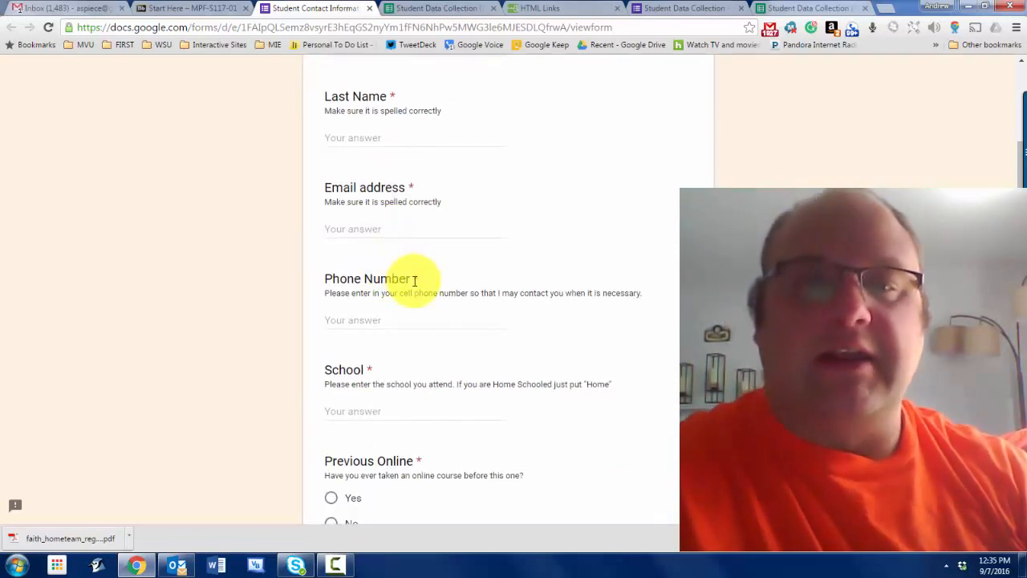
left_click(381, 319)
scroll(350, 418, "down", 2)
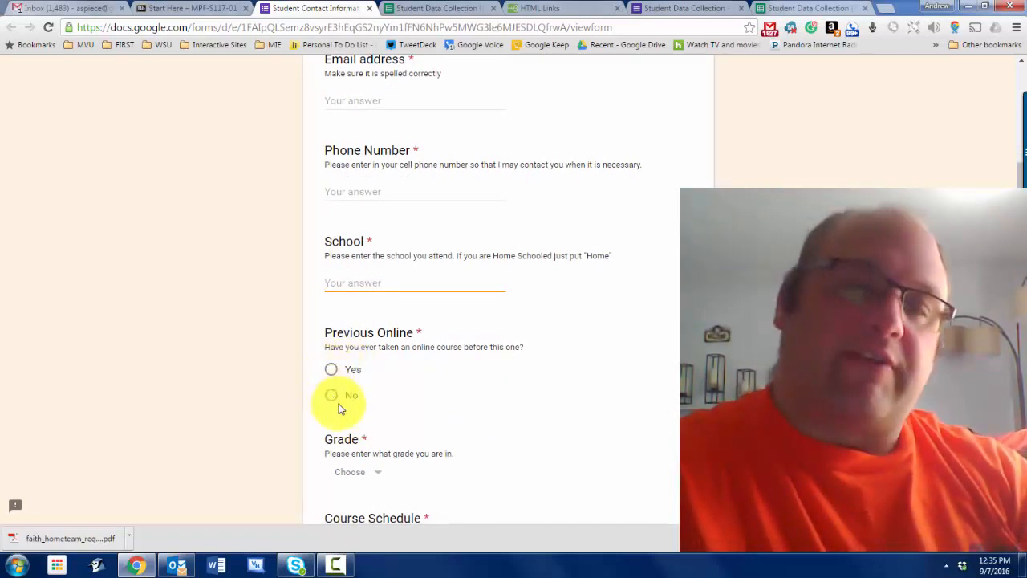
scroll(334, 394, "down", 2)
left_click(358, 347)
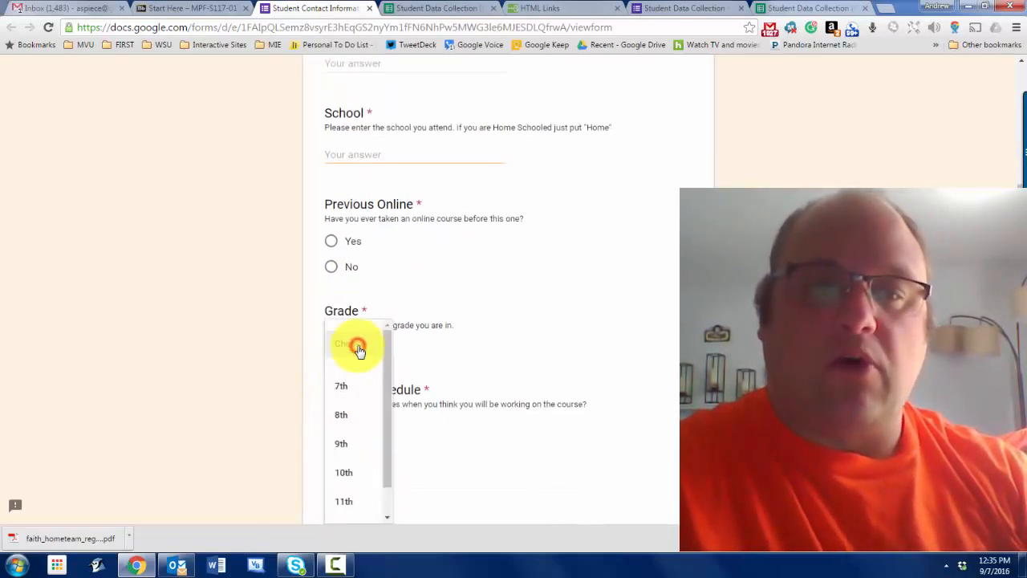
left_click(281, 339)
Examine the Course Schedule checkbox options and the Get To Know You question.
scroll(376, 298, "down", 4)
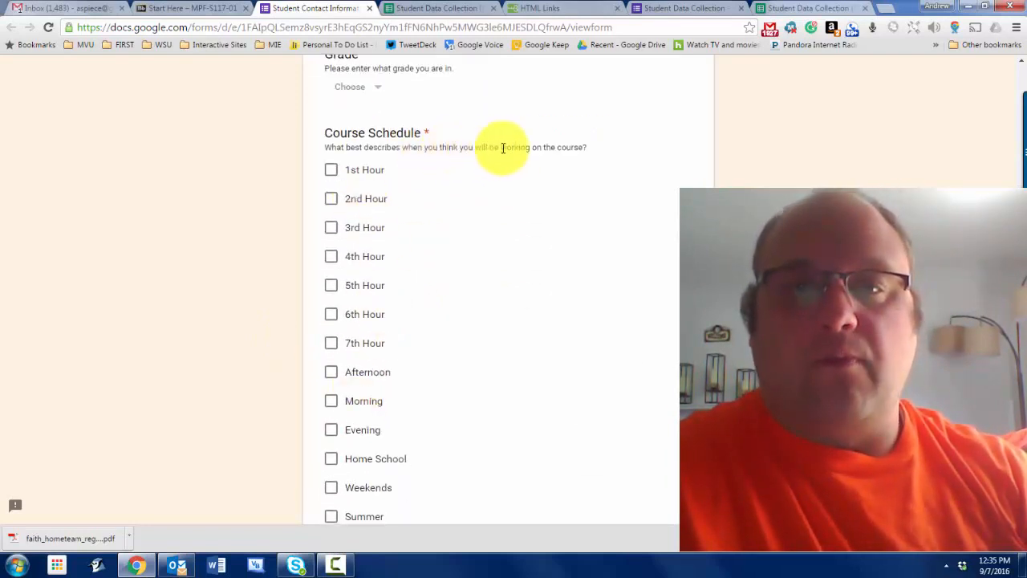
scroll(433, 229, "down", 2)
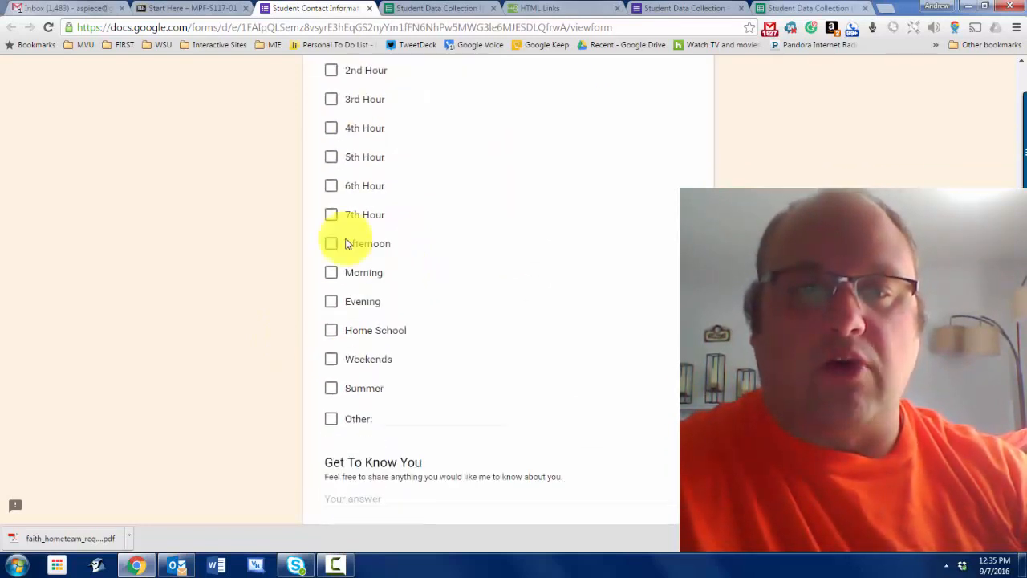
scroll(314, 188, "up", 2)
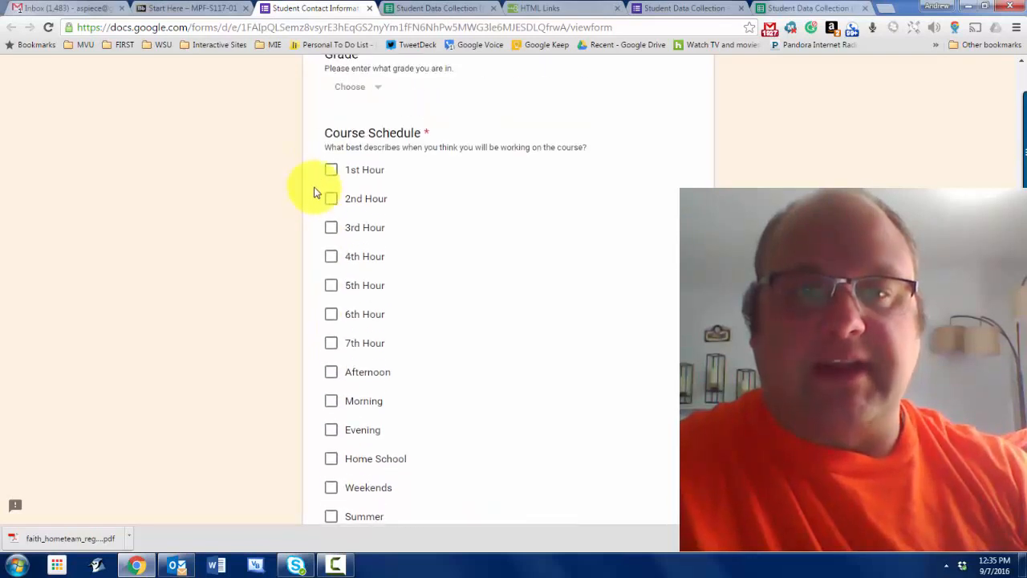
scroll(336, 200, "down", 3)
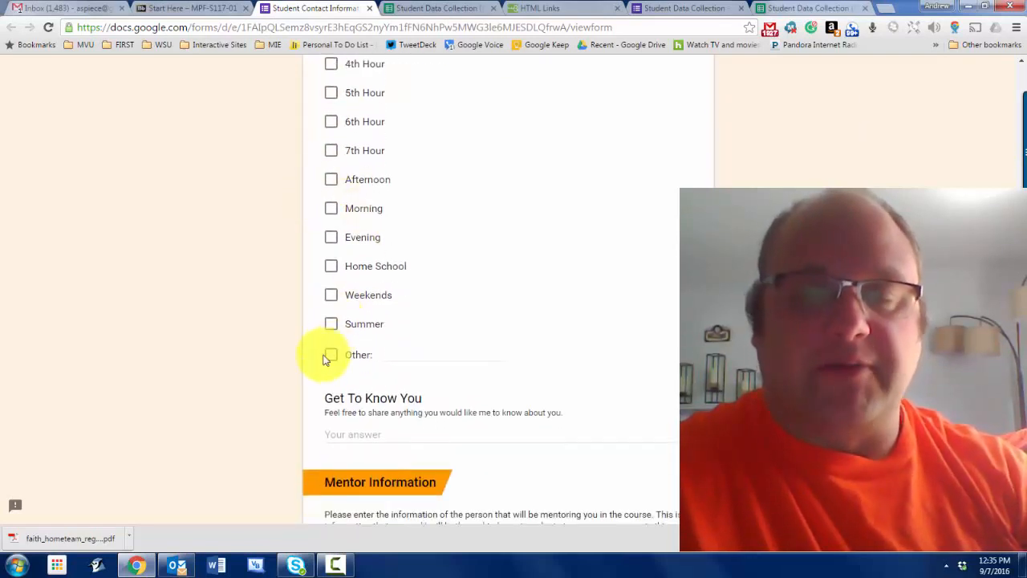
scroll(311, 373, "down", 1)
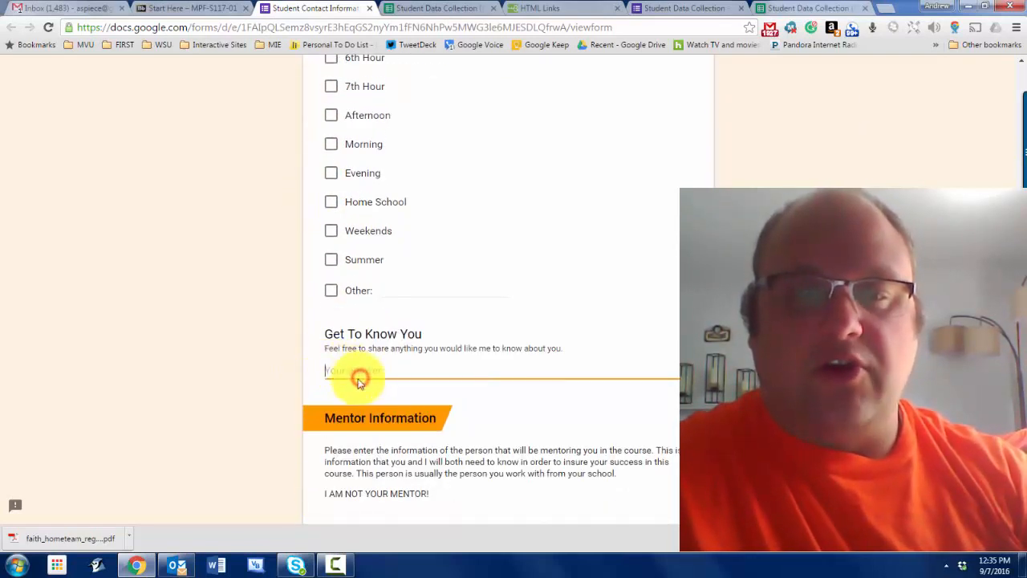
Examine the Mentor Information section, including its "I AM NOT YOUR MENTOR!" note and the mentor contact fields, and compare it with the student section.
scroll(247, 414, "down", 5)
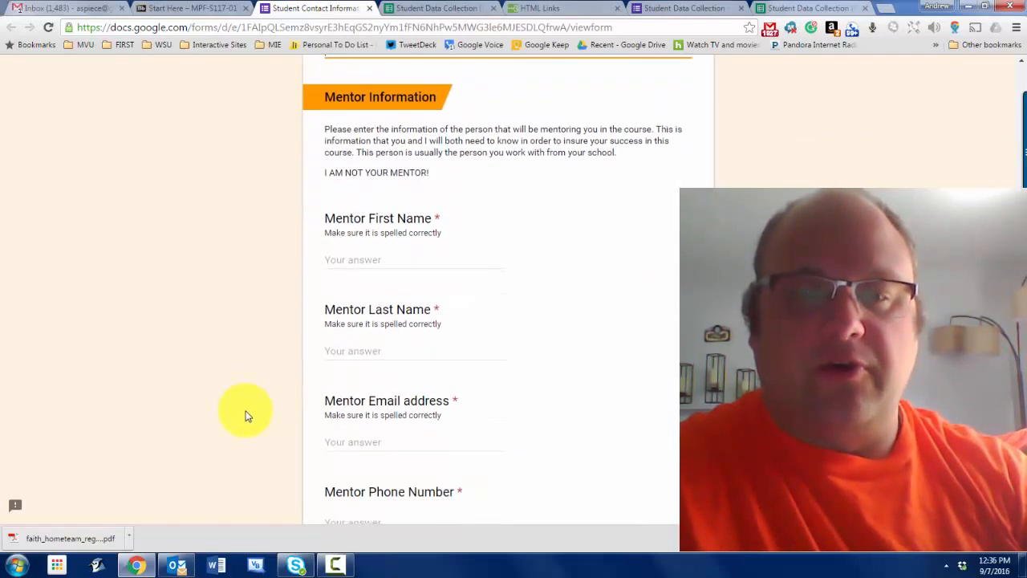
scroll(344, 252, "down", 1)
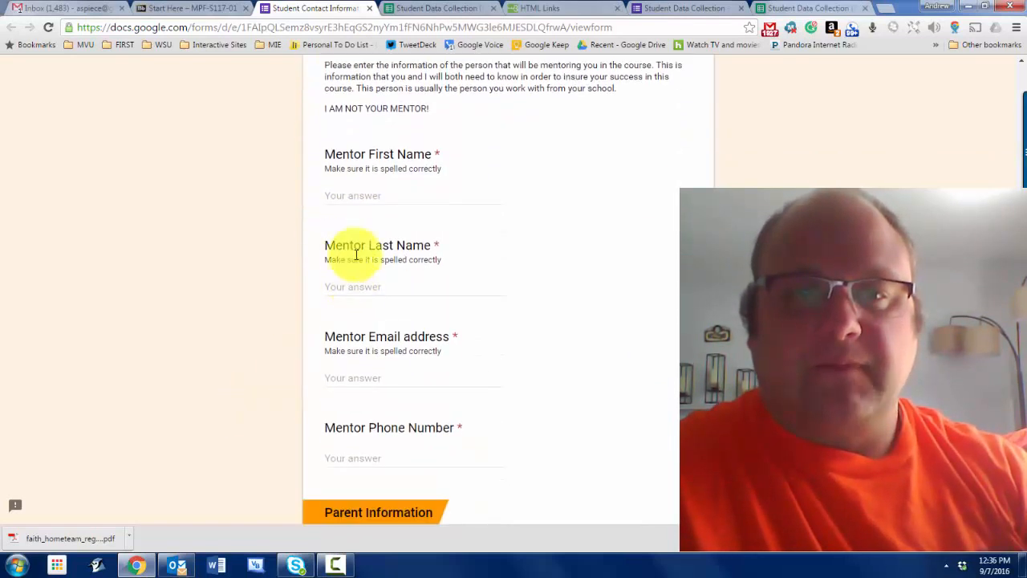
scroll(335, 217, "up", 1)
left_click_drag(321, 177, 447, 174)
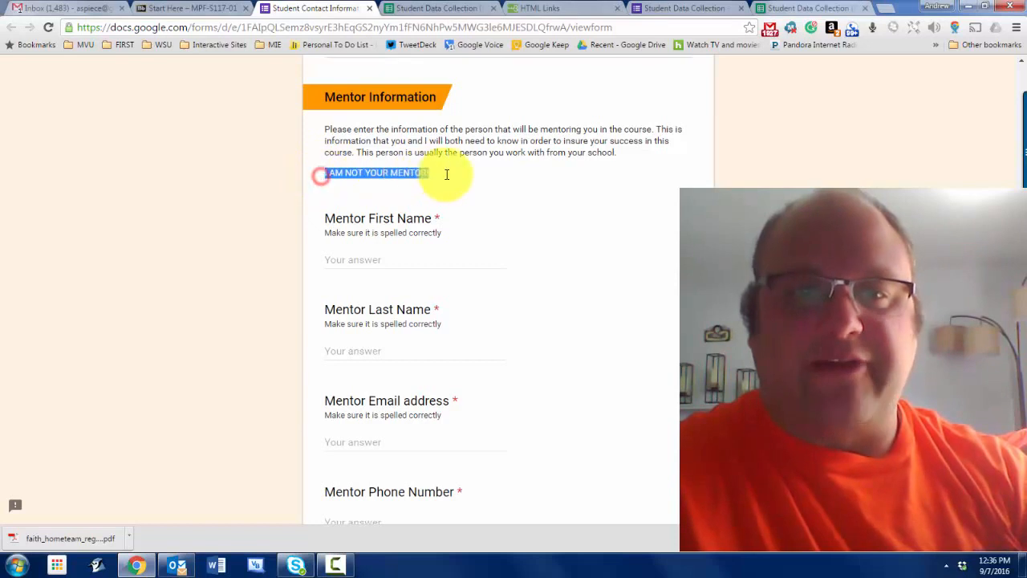
left_click(425, 187)
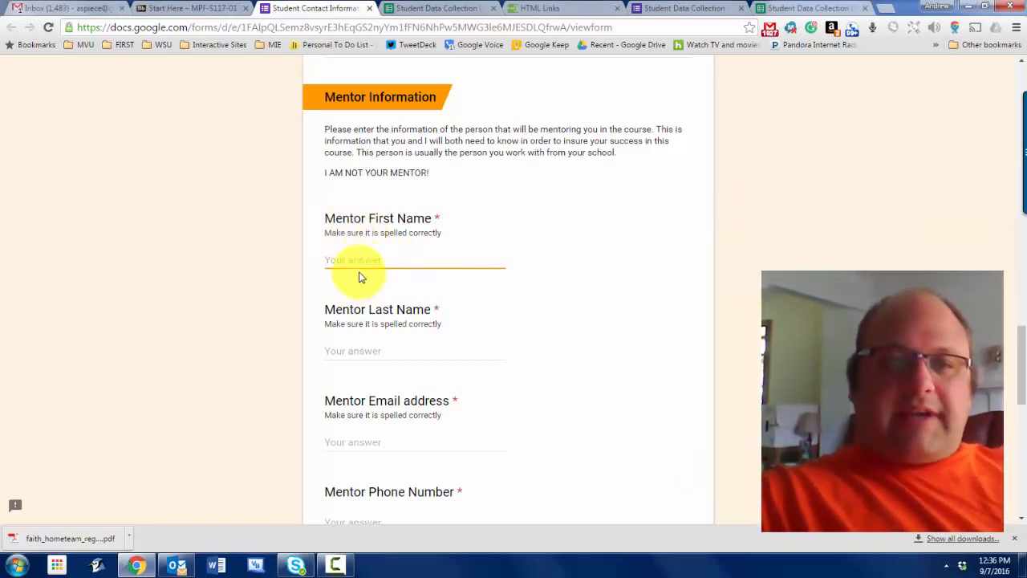
scroll(413, 313, "up", 1)
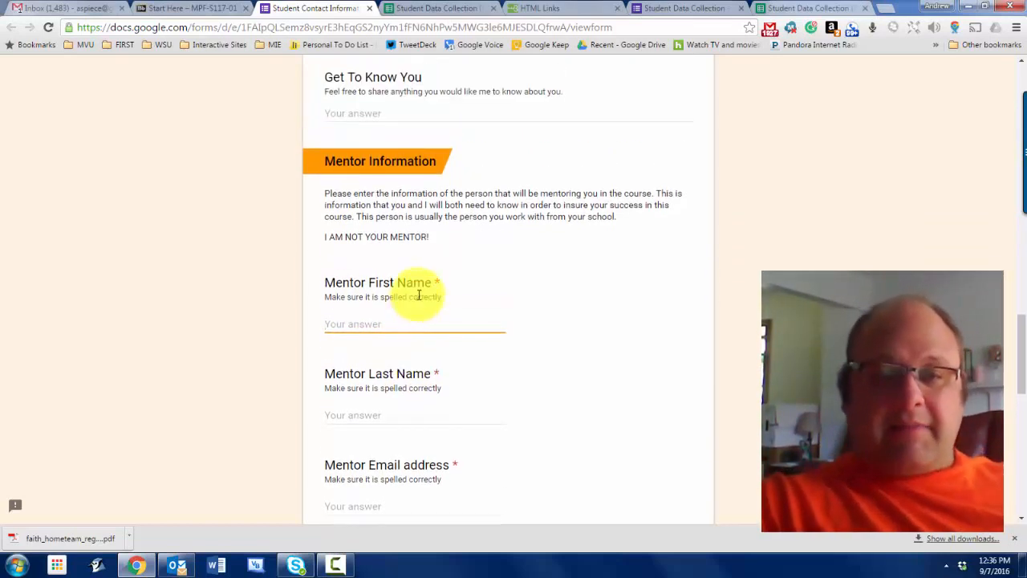
scroll(418, 295, "up", 20)
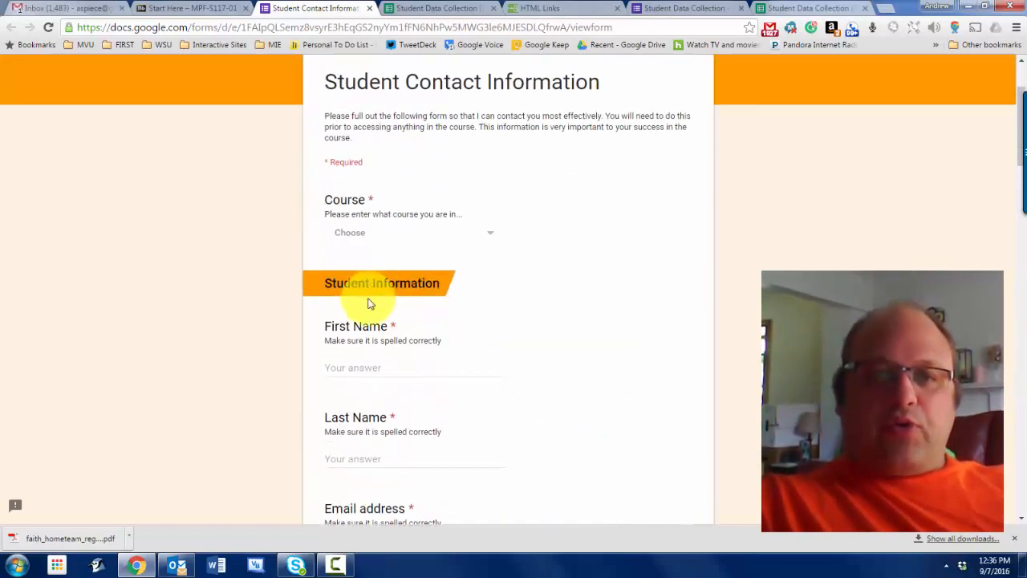
scroll(370, 304, "down", 18)
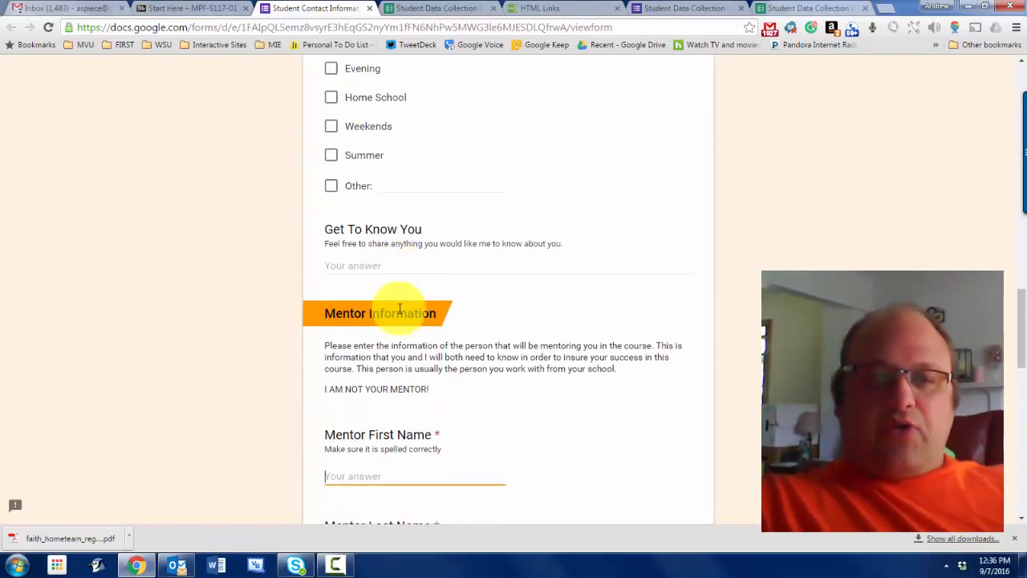
scroll(399, 309, "down", 3)
left_click(393, 257)
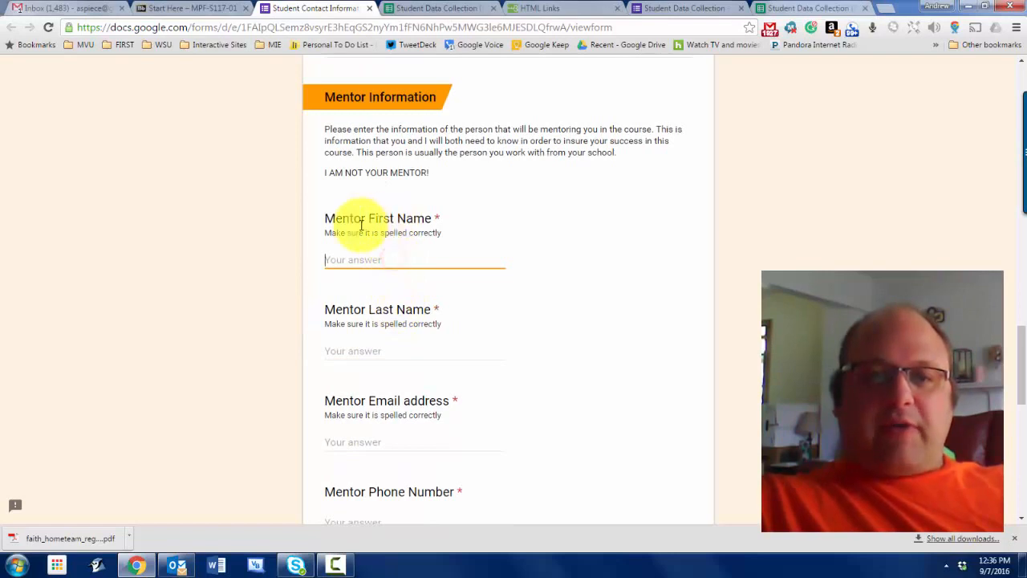
Examine the Parent Information section and its name, email and phone questions down to the end of the form.
scroll(401, 384, "down", 4)
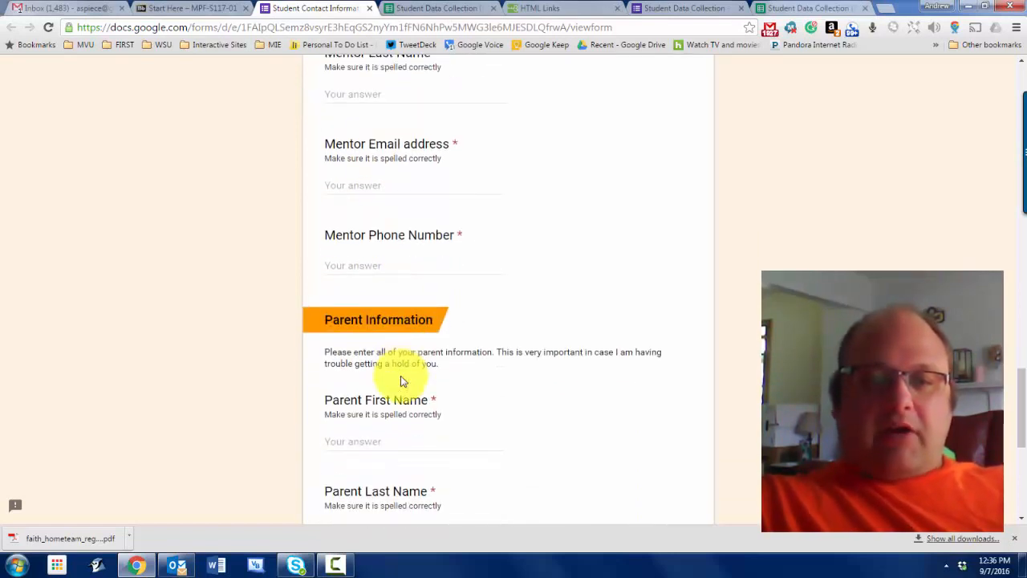
left_click(397, 313)
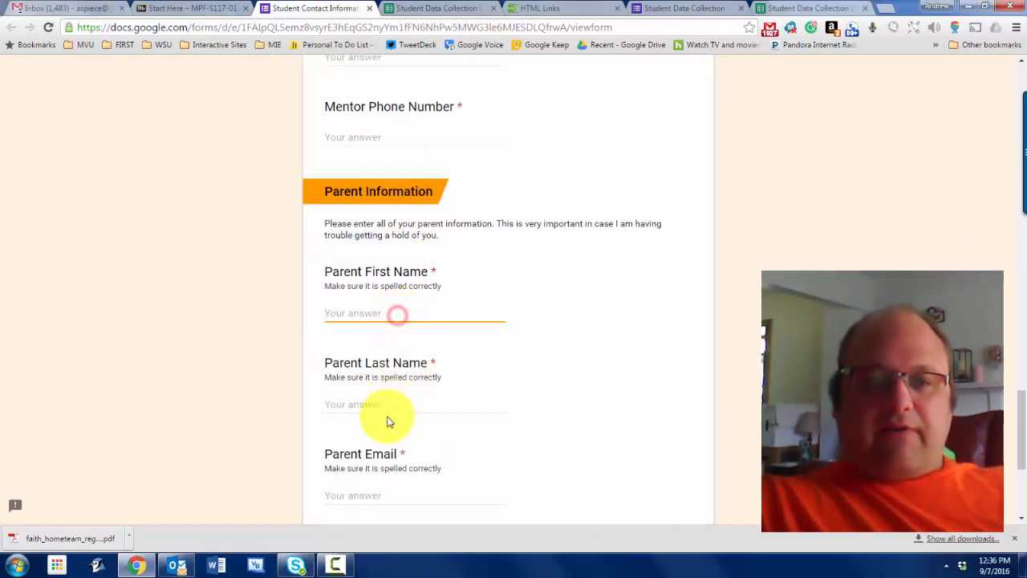
scroll(389, 406, "down", 2)
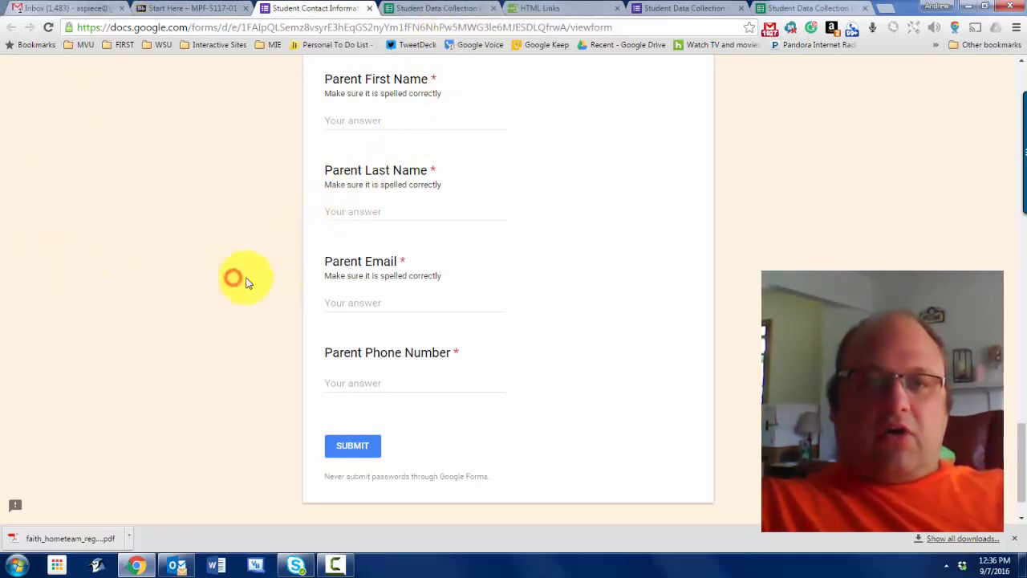
Open the Student Contact Information form for editing.
scroll(698, 310, "up", 20)
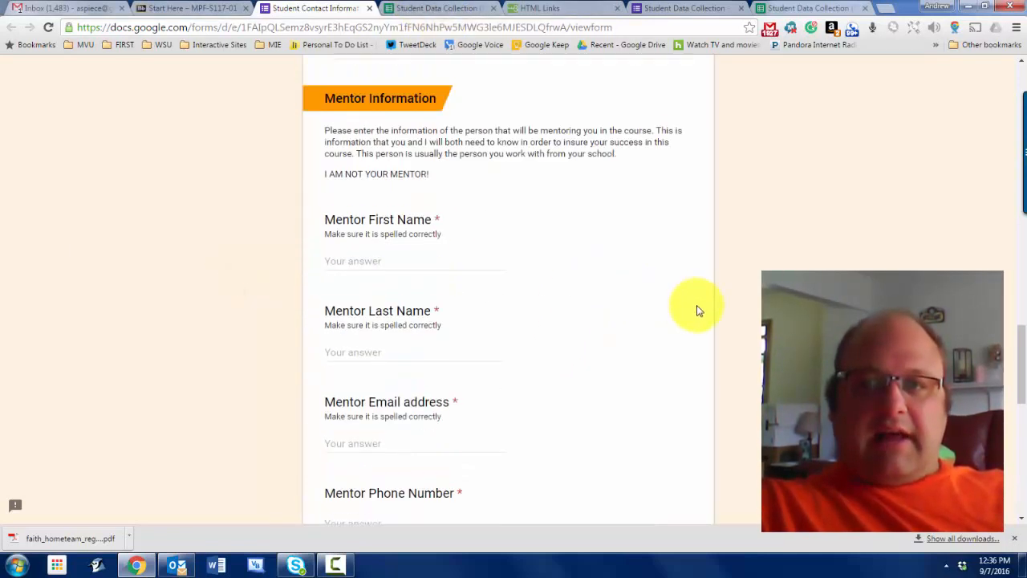
scroll(738, 418, "up", 5)
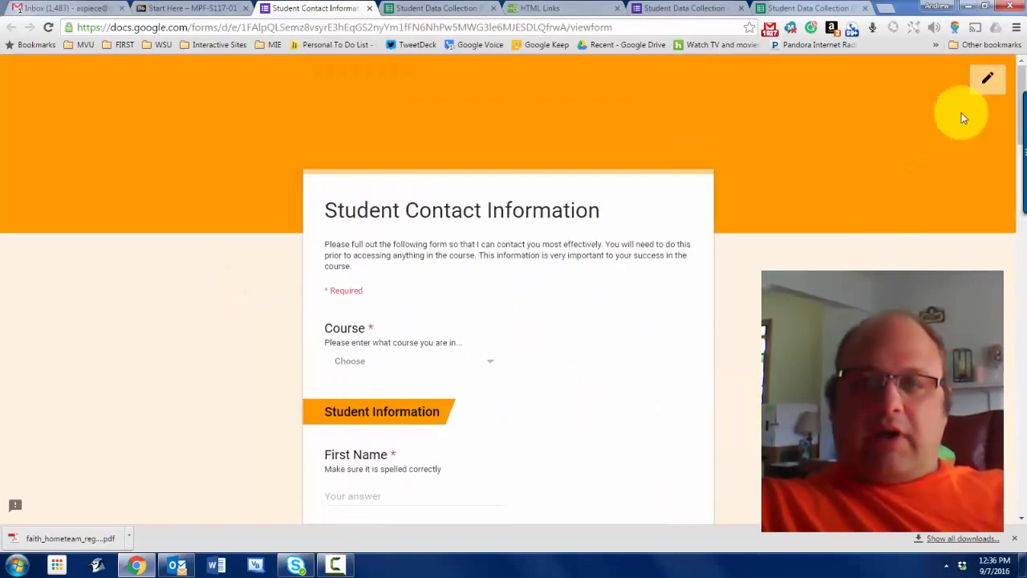
left_click(991, 80)
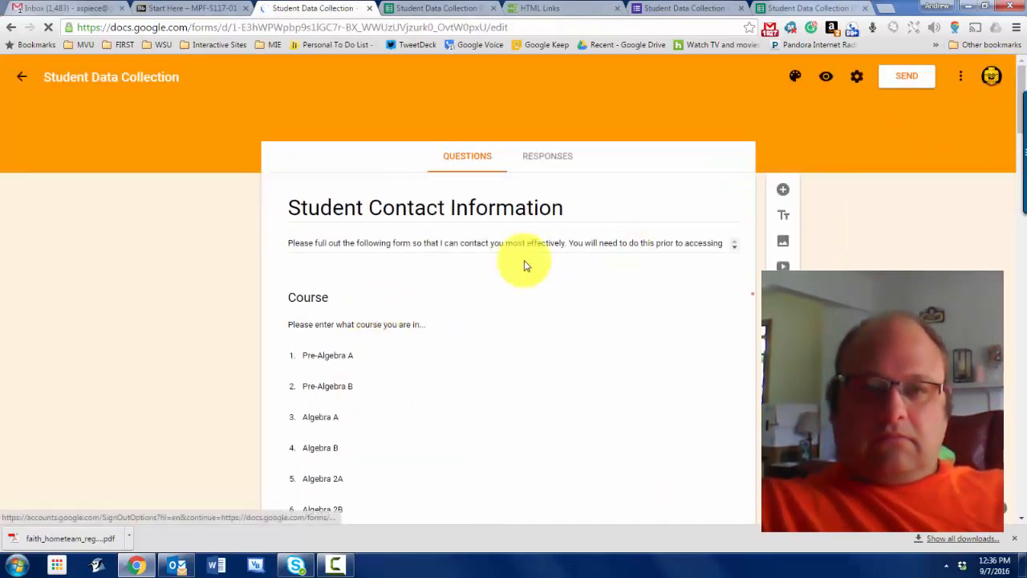
Review the form's response summary, from the Course chart through the answers in the Student Information section.
left_click(540, 158)
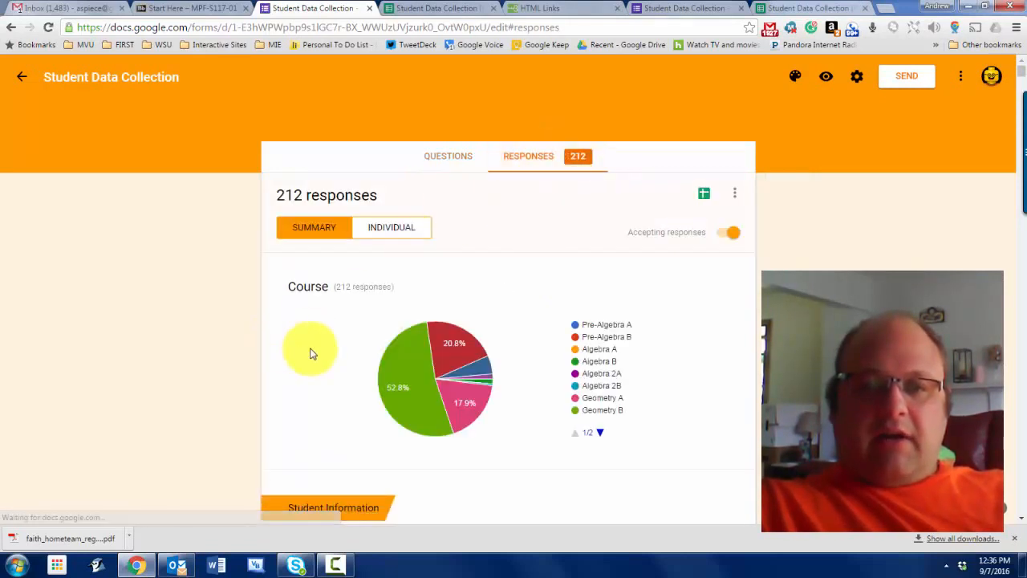
scroll(591, 453, "down", 4)
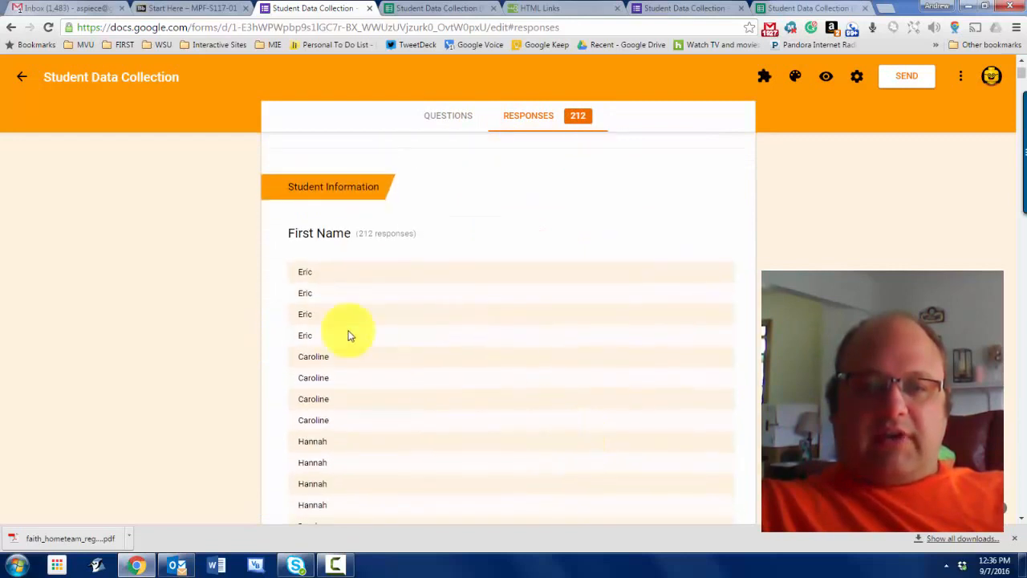
scroll(322, 315, "down", 6)
scroll(324, 325, "up", 10)
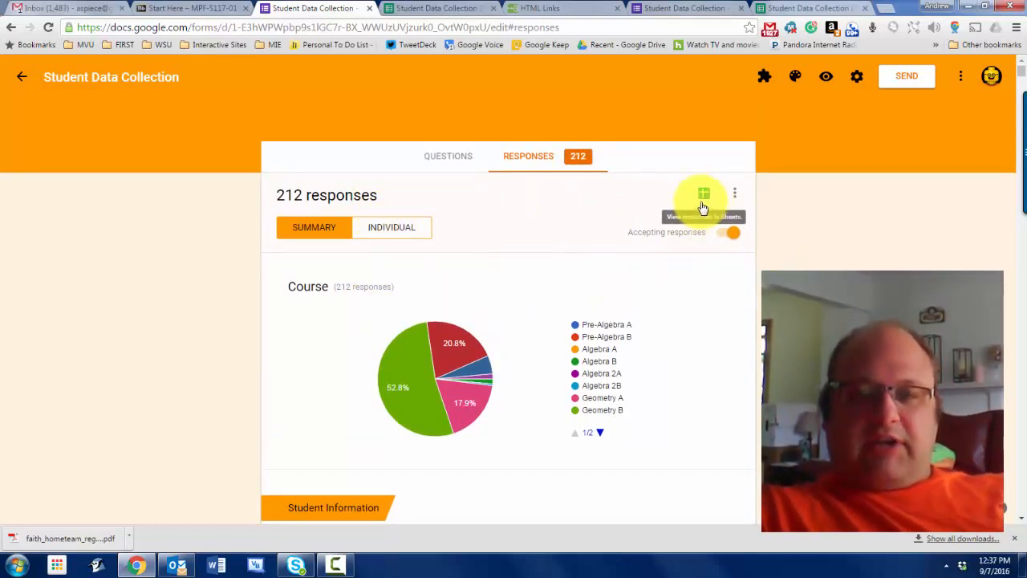
Switch to the Student Data Collection (Responses) spreadsheet and close its find bar.
left_click(426, 8)
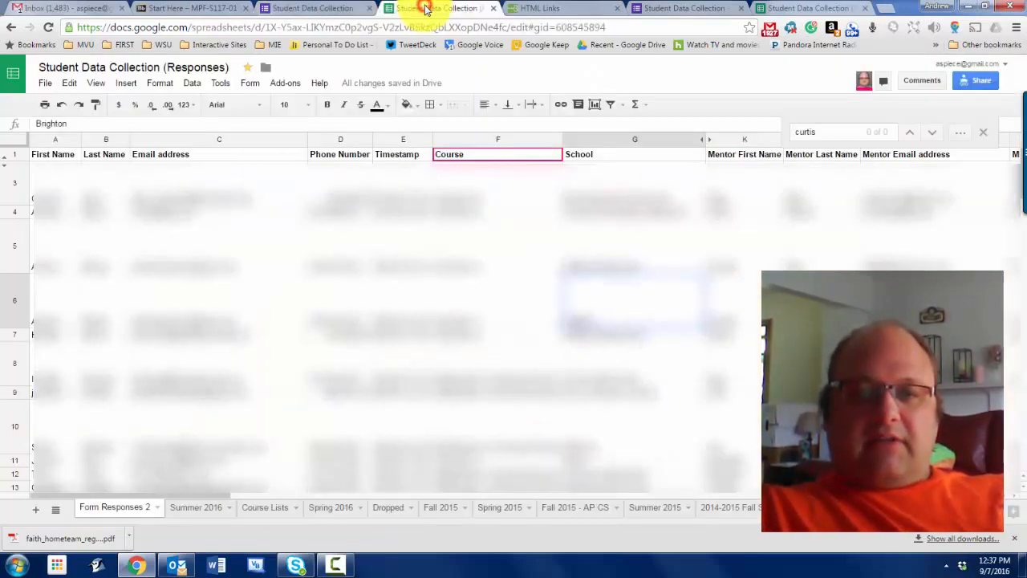
left_click(398, 361)
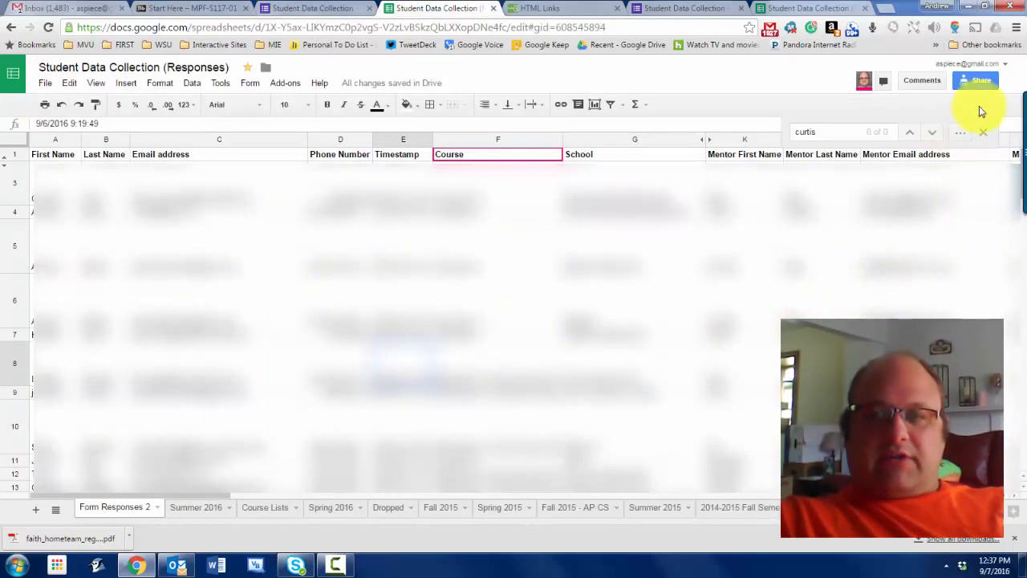
left_click(986, 135)
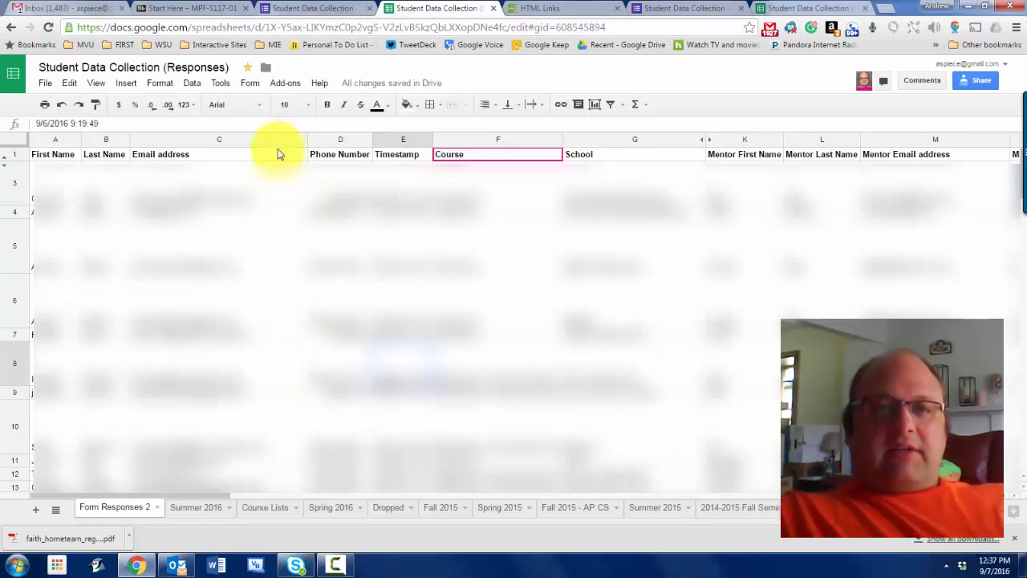
Reopen the responses spreadsheet under the other signed-in Google account.
left_click(287, 86)
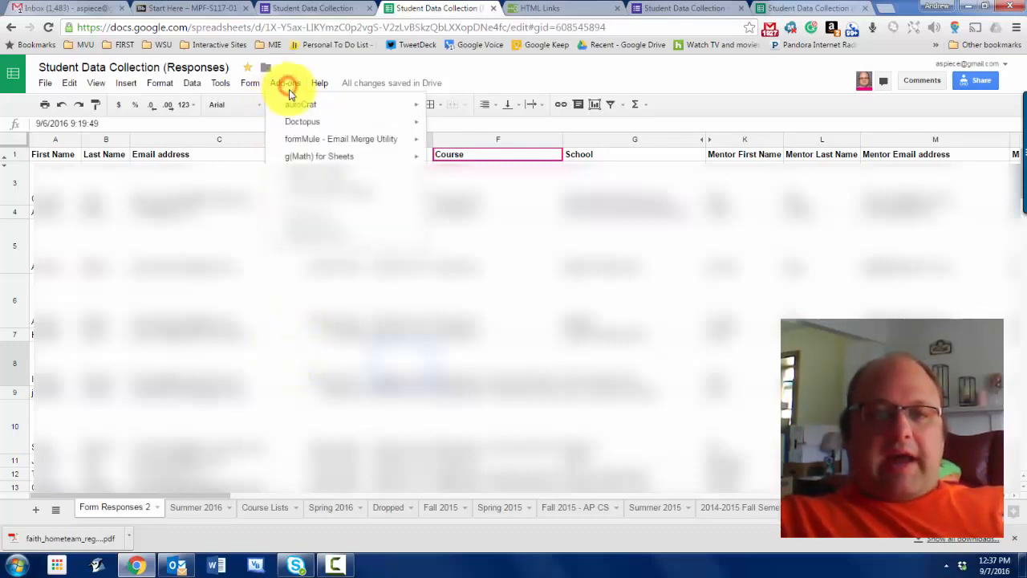
left_click(539, 236)
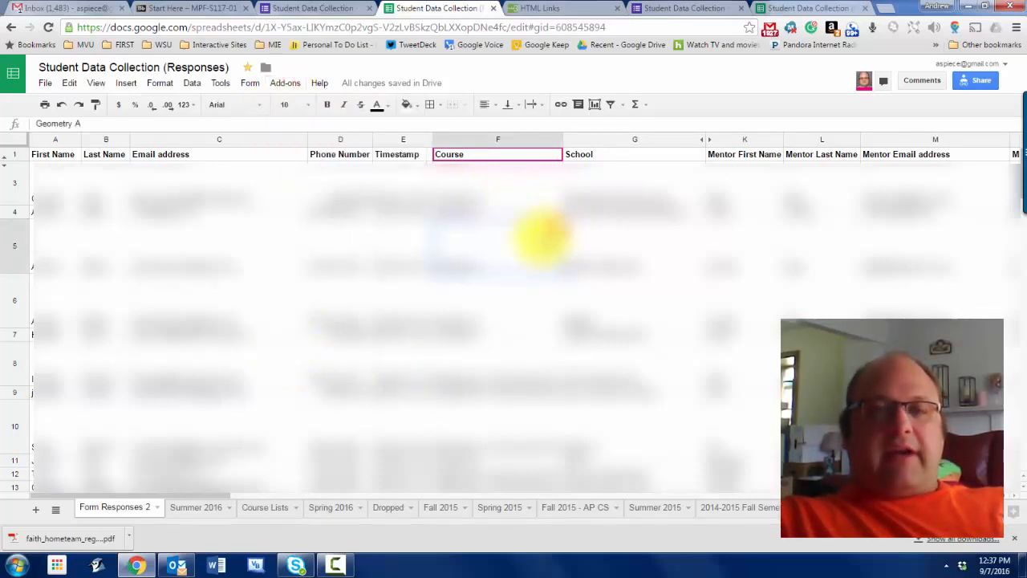
left_click(1004, 64)
left_click(880, 186)
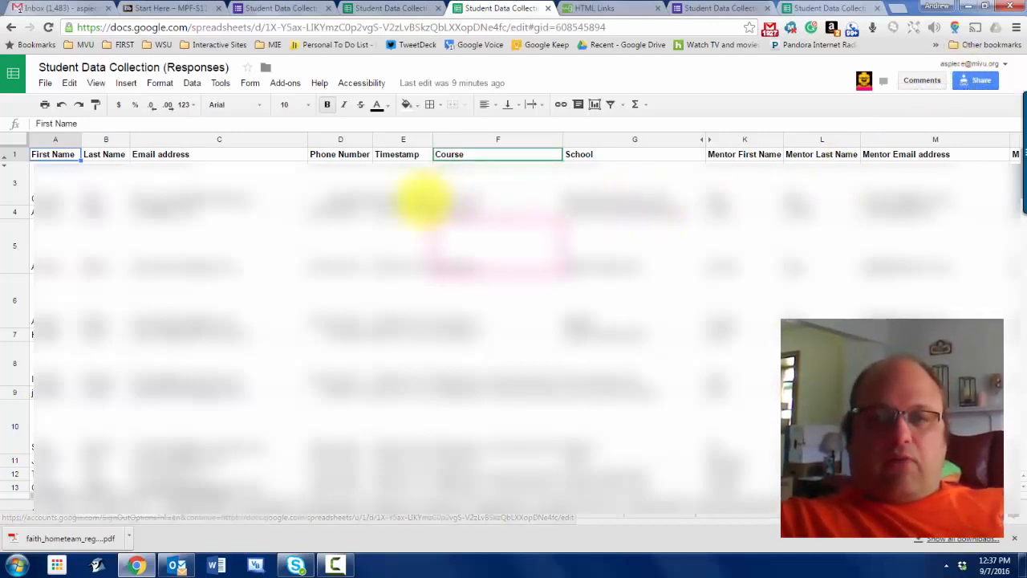
Search the Google Sheets add-on store for "formmule", then close the store.
left_click(321, 207)
left_click(293, 84)
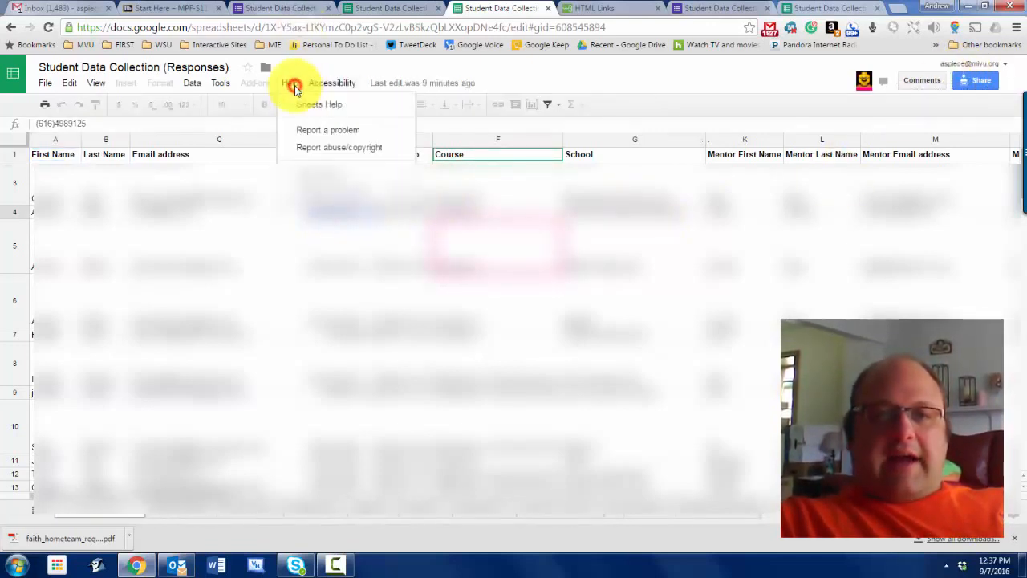
left_click(284, 85)
left_click(283, 85)
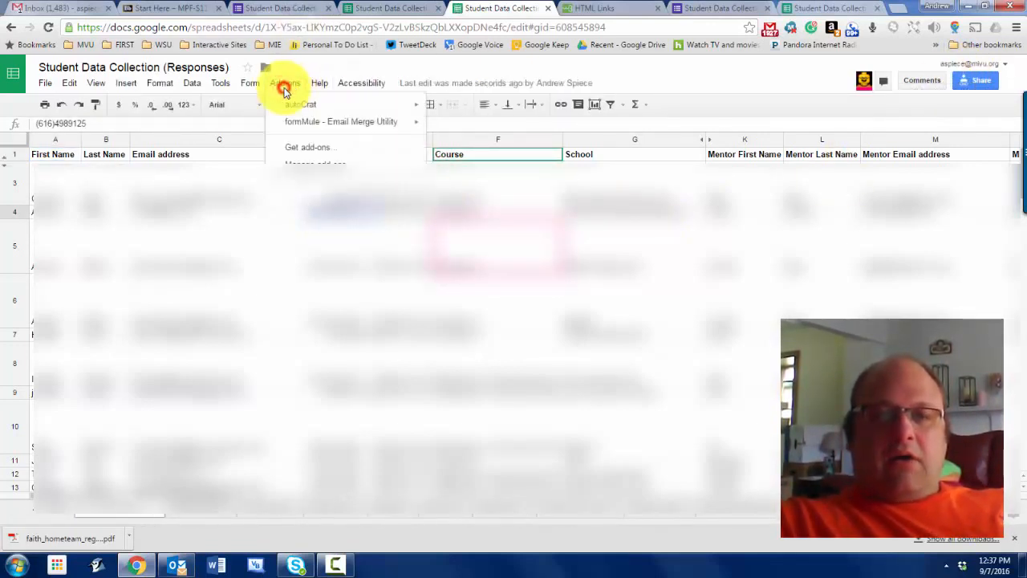
mouse_move(308, 124)
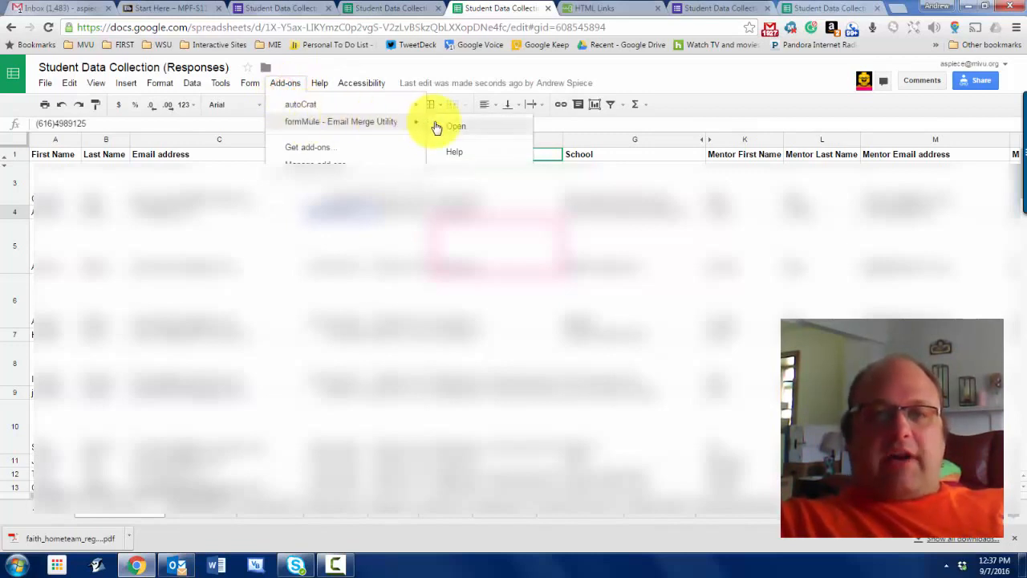
left_click(334, 149)
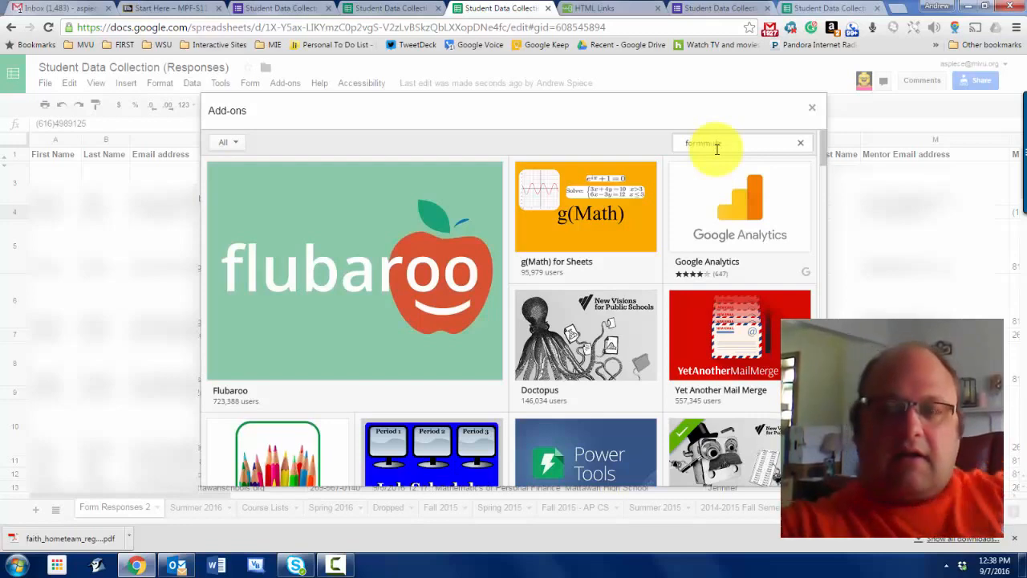
key("Return")
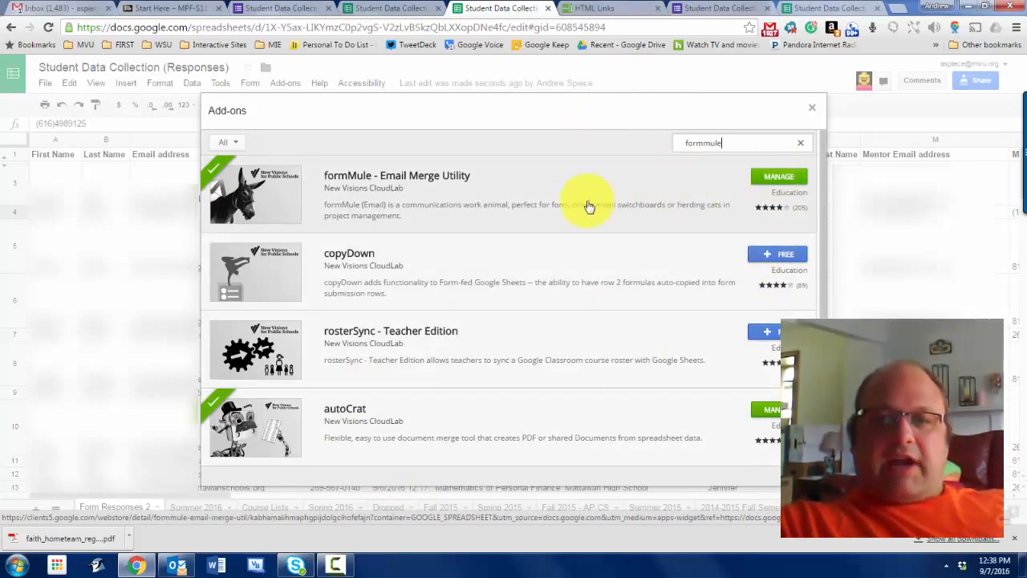
left_click(813, 110)
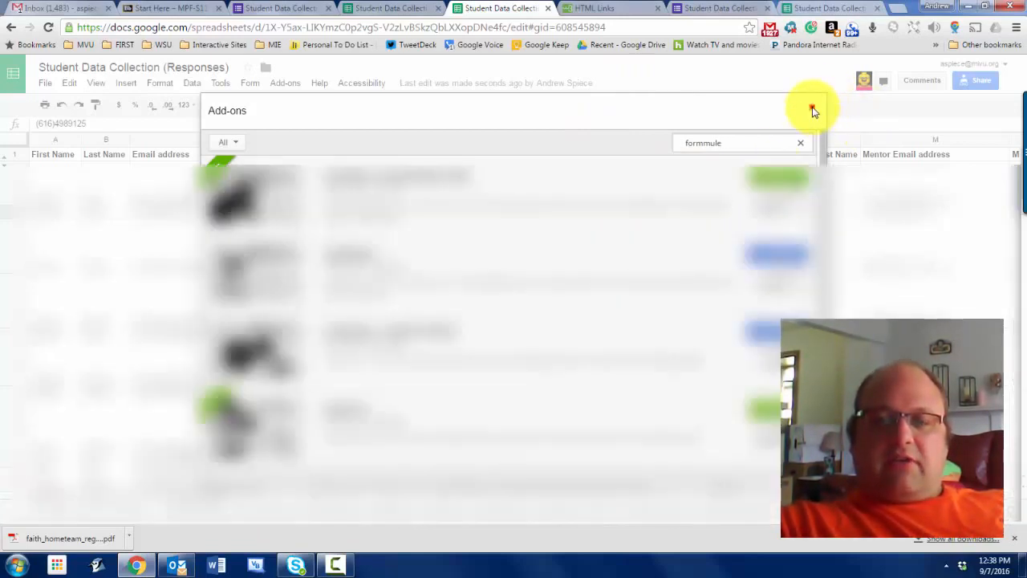
Open the formMule - Email Merge Utility add-on for the responses spreadsheet.
left_click(292, 85)
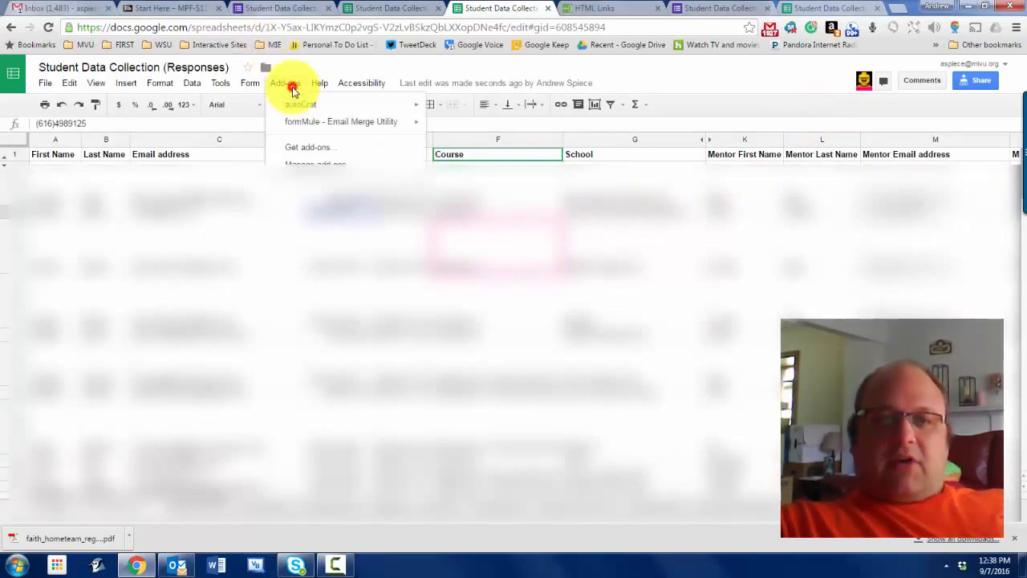
left_click(408, 123)
left_click(443, 130)
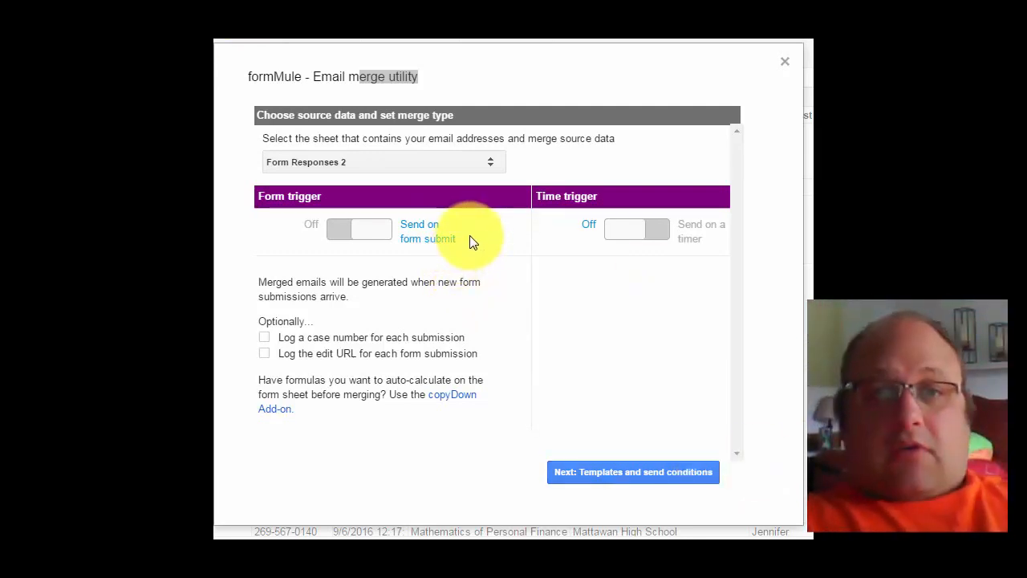
Select Form Responses 2 as the sheet with the merge source data and check the form trigger setting.
left_click(462, 167)
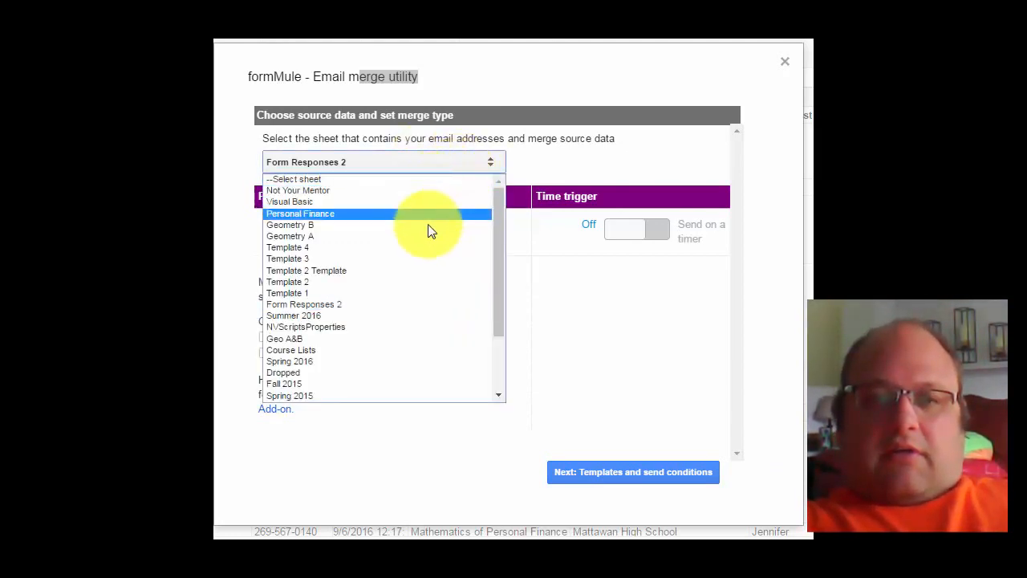
left_click(401, 306)
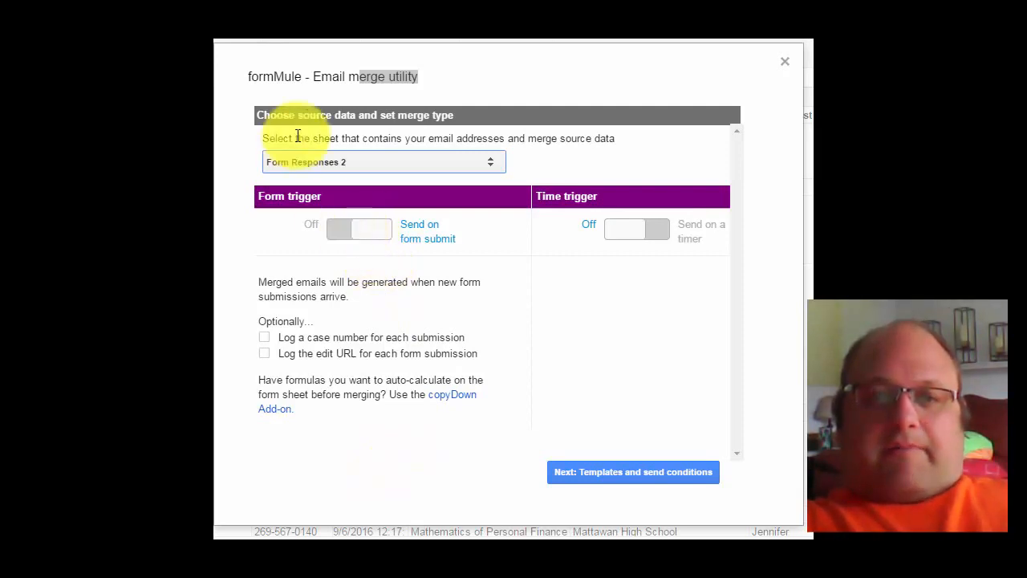
left_click(312, 162)
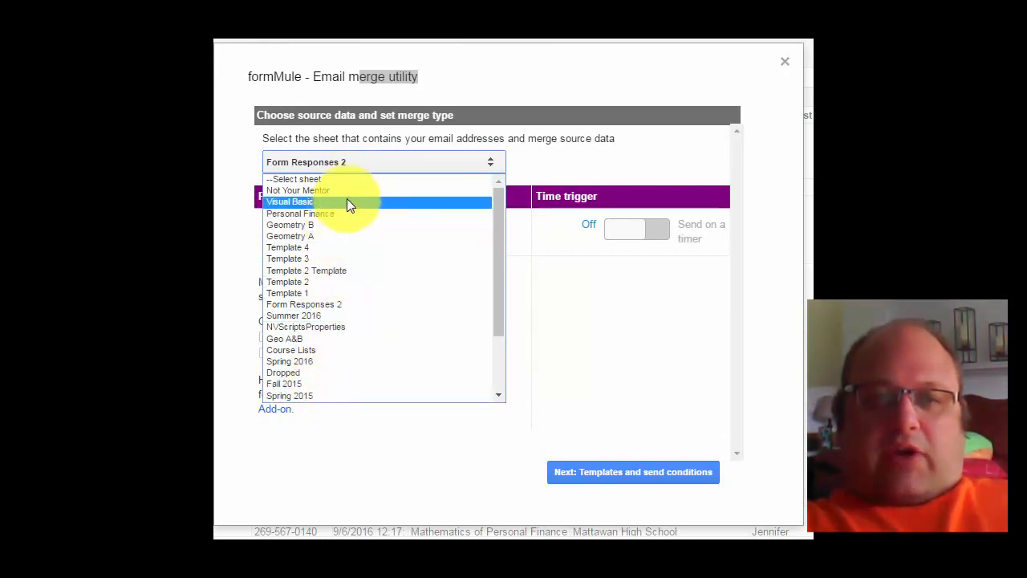
left_click(324, 304)
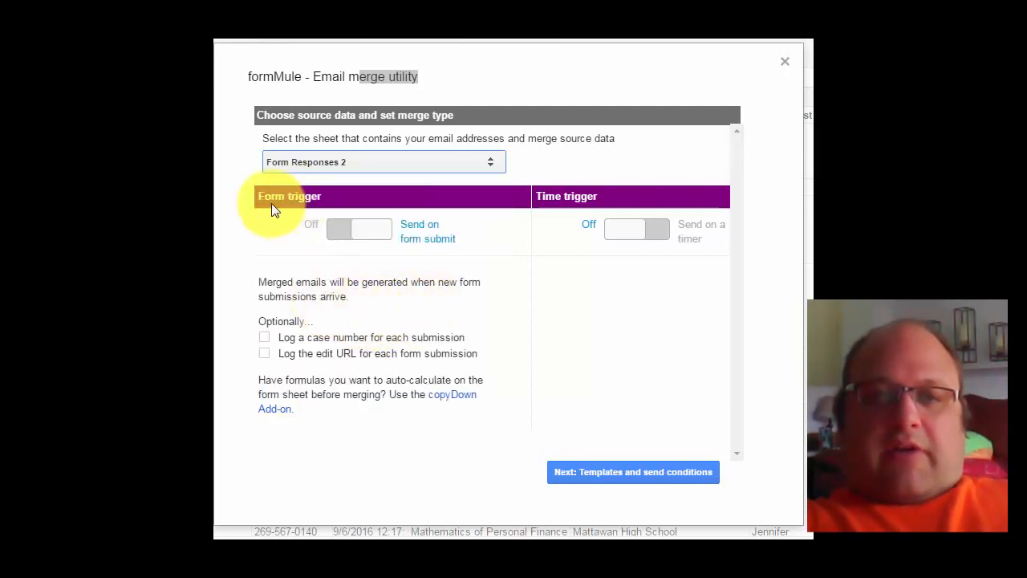
left_click_drag(260, 197, 322, 197)
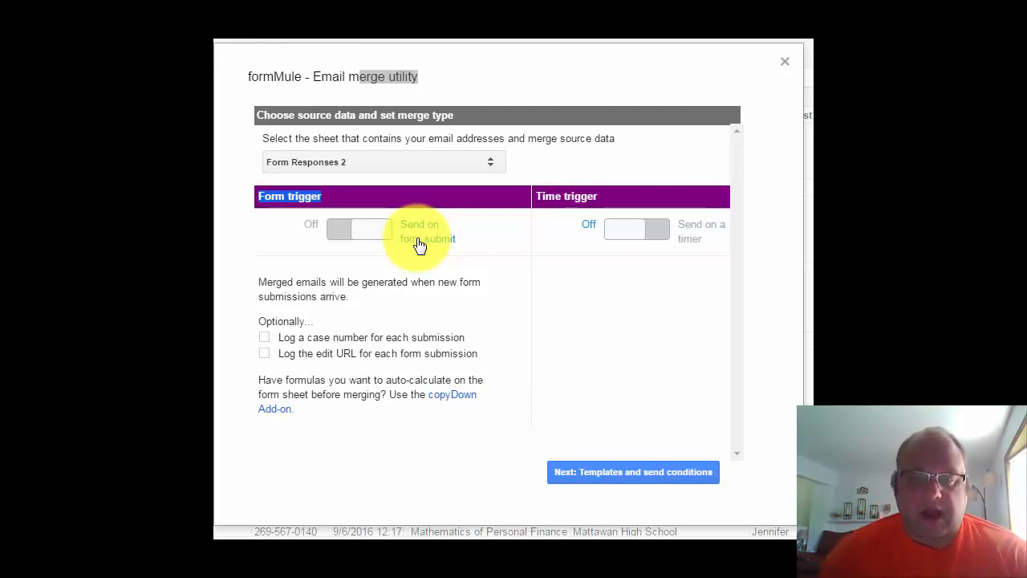
Continue to the templates and send conditions and set the number of unique email templates to 5.
left_click(676, 472)
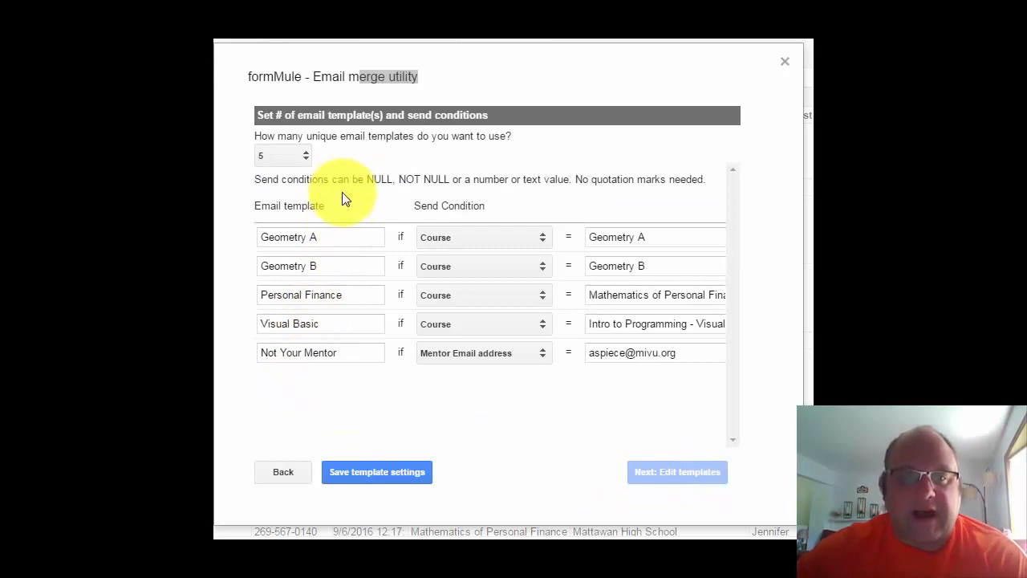
left_click(305, 155)
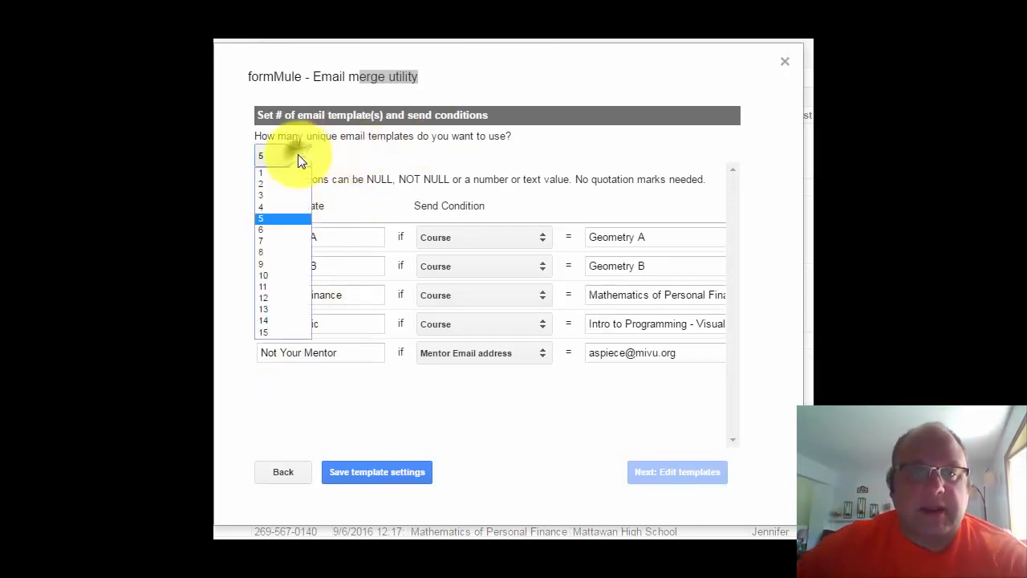
left_click(290, 219)
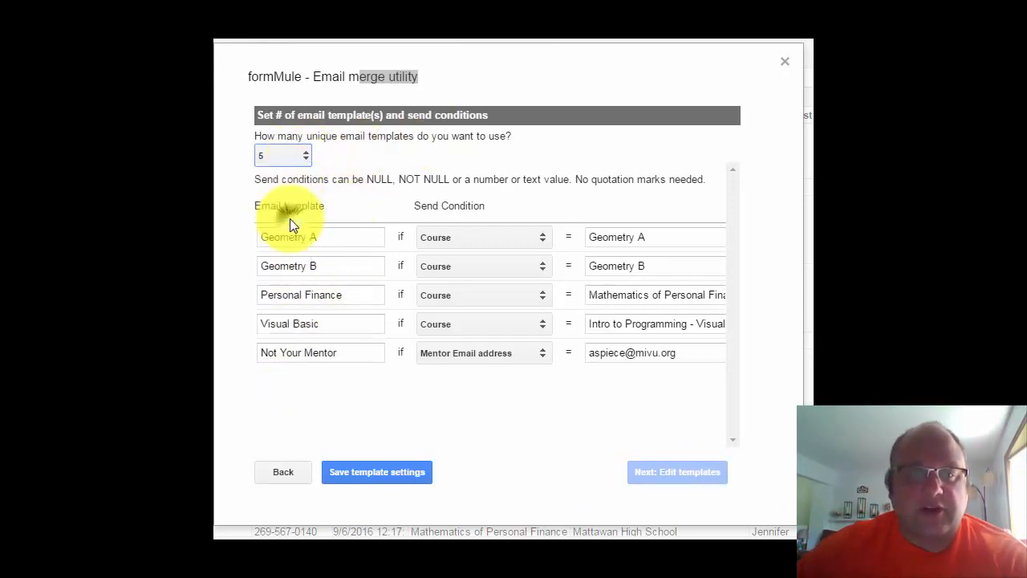
Examine the email template names from Geometry A down to Not Your Mentor.
left_click(331, 239)
left_click_drag(344, 235, 238, 232)
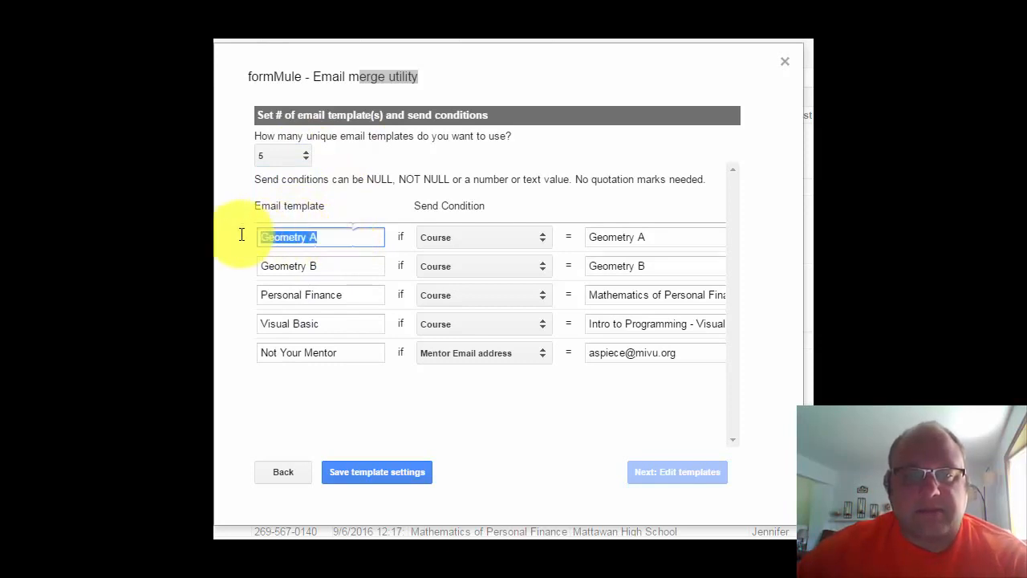
left_click(302, 266)
left_click(304, 294)
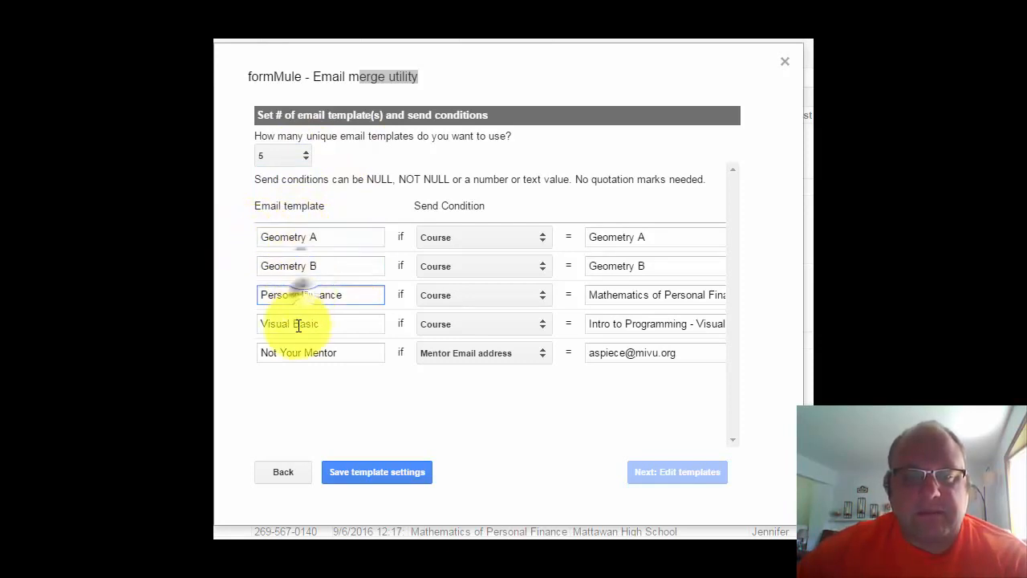
left_click(293, 323)
left_click_drag(342, 353, 252, 353)
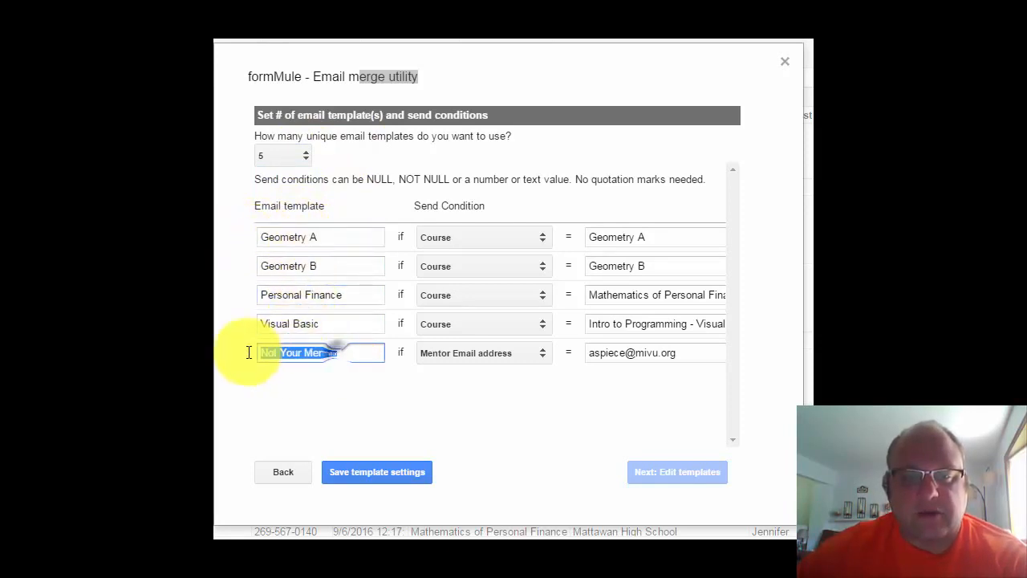
left_click(286, 396)
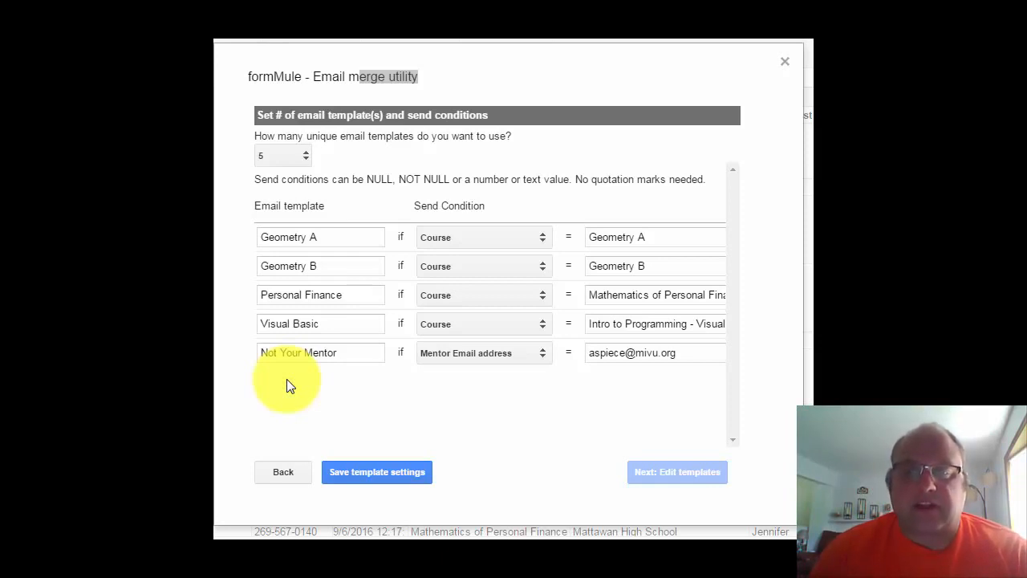
Review the Course send conditions and matching values for the Geometry A, Geometry B, Personal Finance and Visual Basic templates.
left_click(509, 234)
left_click(505, 321)
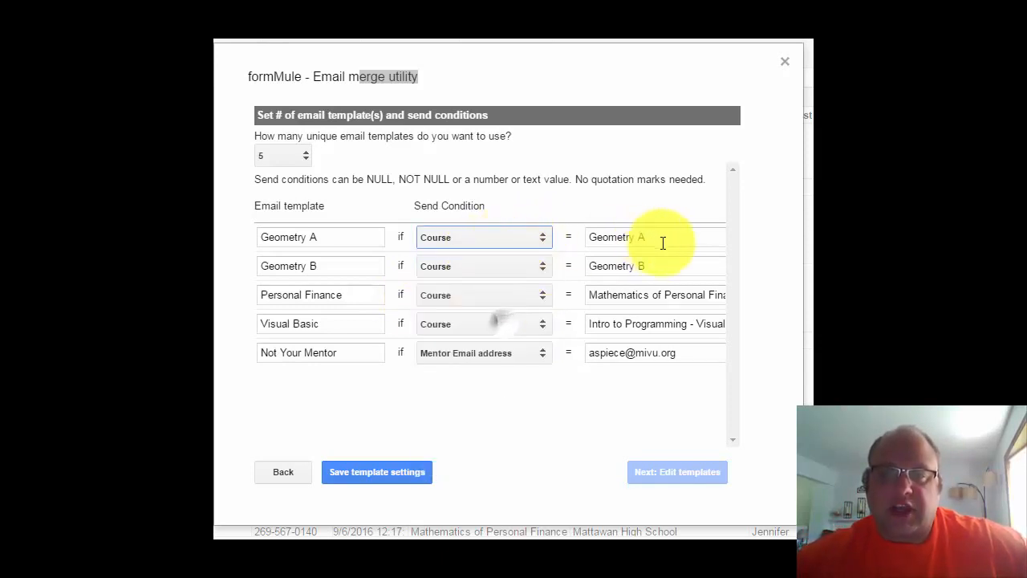
left_click_drag(663, 238, 594, 240)
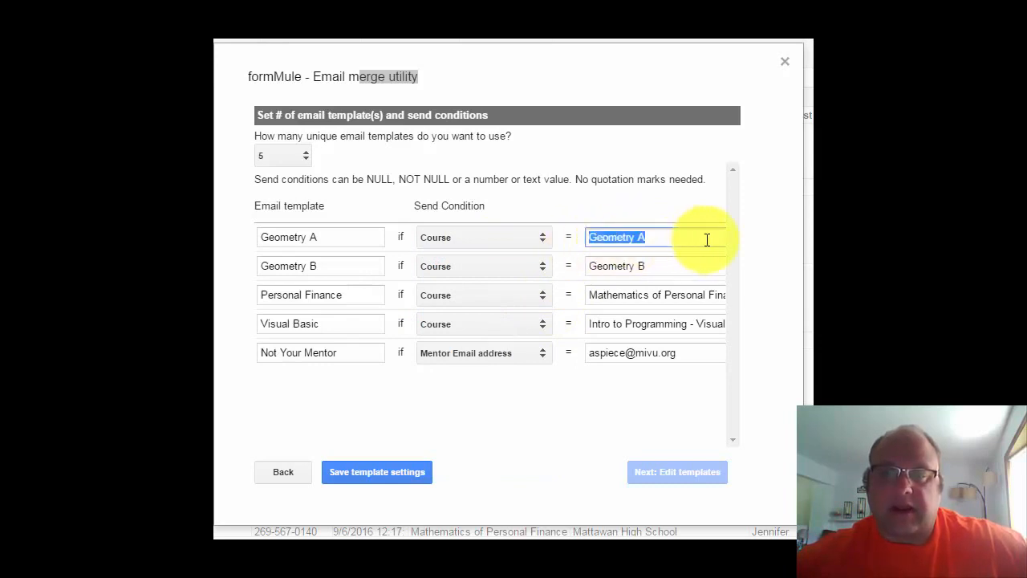
left_click(507, 272)
left_click(654, 266)
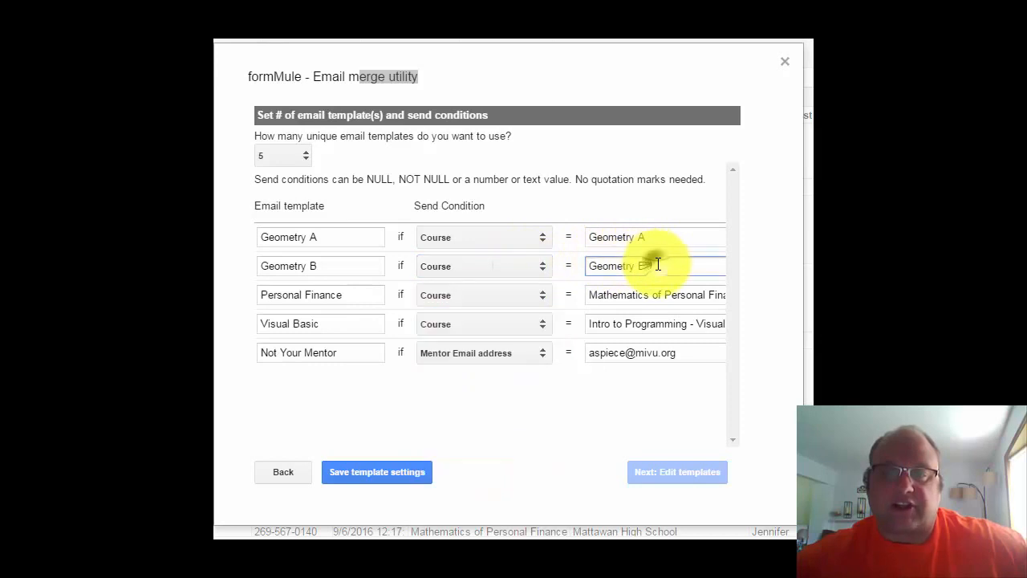
left_click(658, 294)
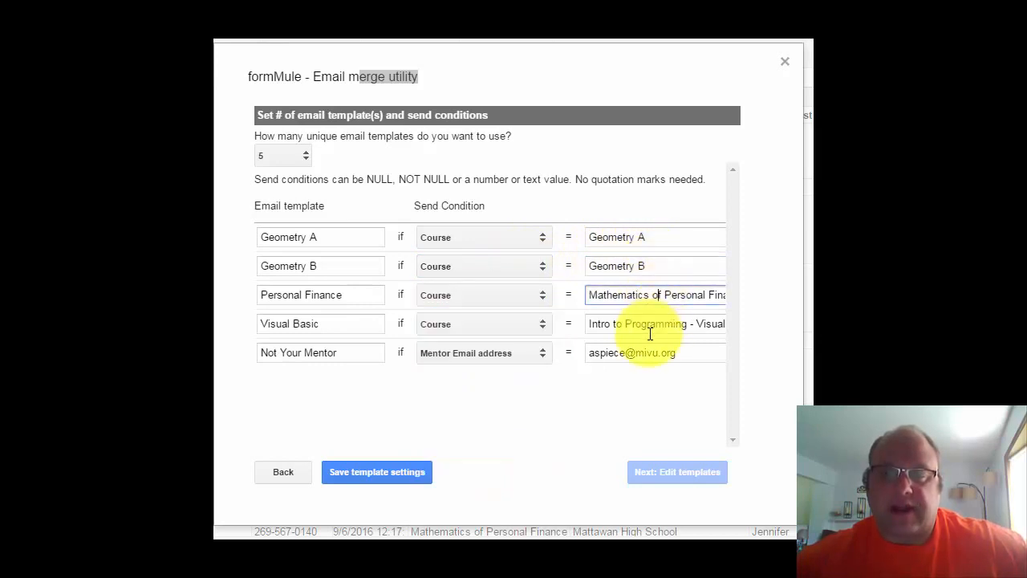
left_click(659, 329)
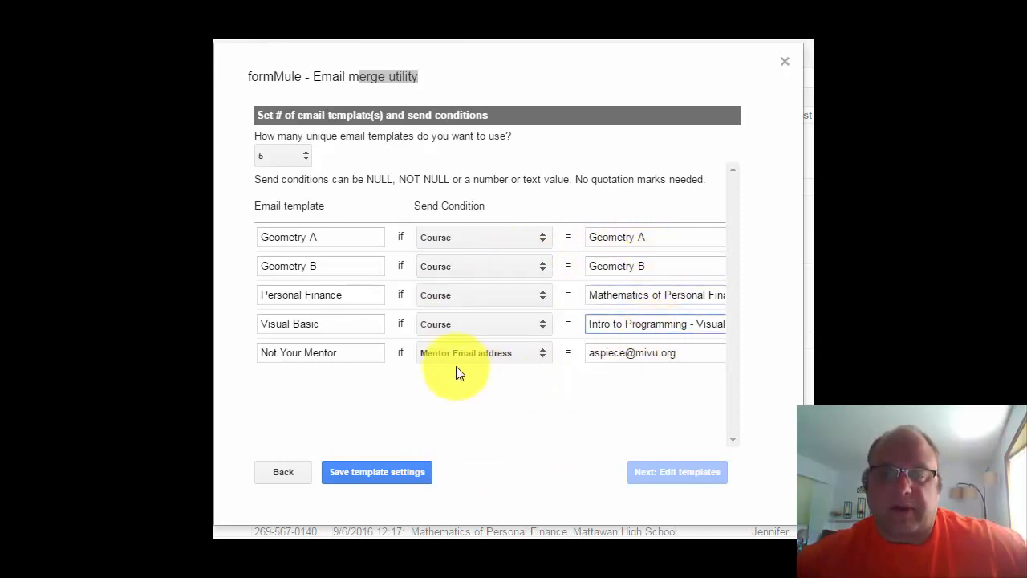
Review the Not Your Mentor template's send condition on Mentor Email address and its matching email value.
left_click(492, 352)
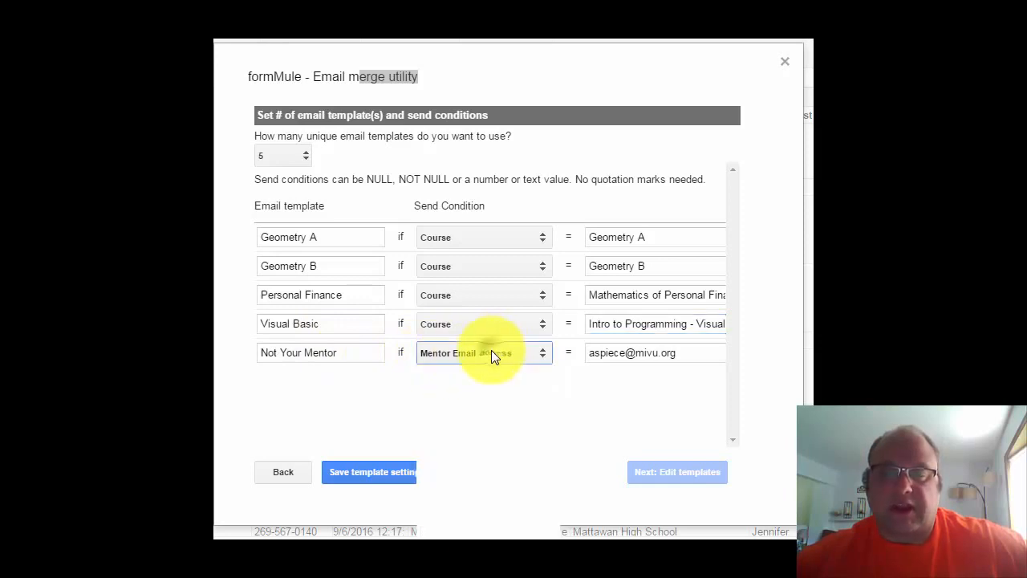
left_click(478, 519)
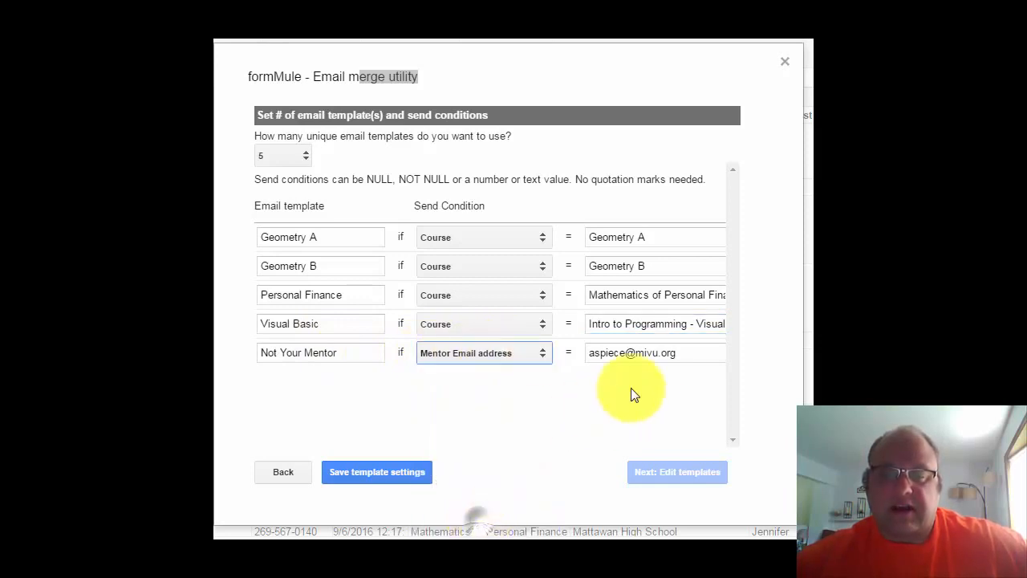
left_click_drag(689, 355, 558, 362)
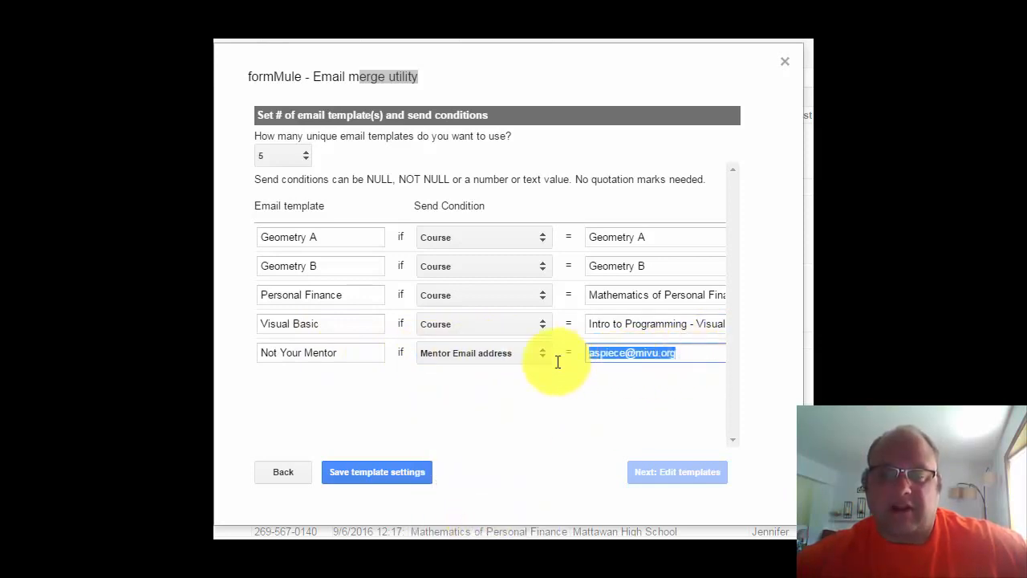
left_click_drag(694, 348, 575, 366)
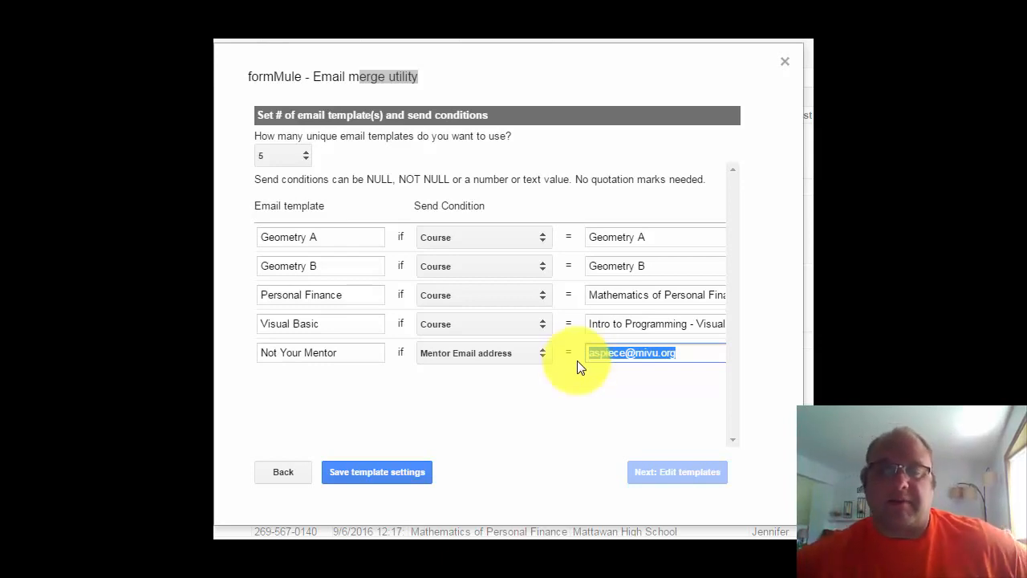
Save the template settings, continue to editing the templates and choose the Geometry A template.
left_click(419, 474)
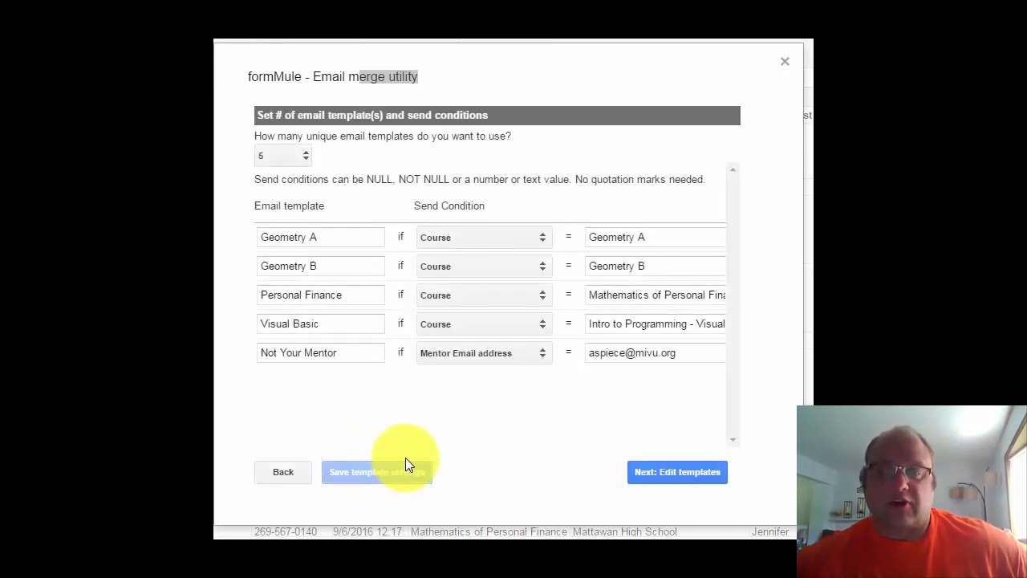
left_click(684, 476)
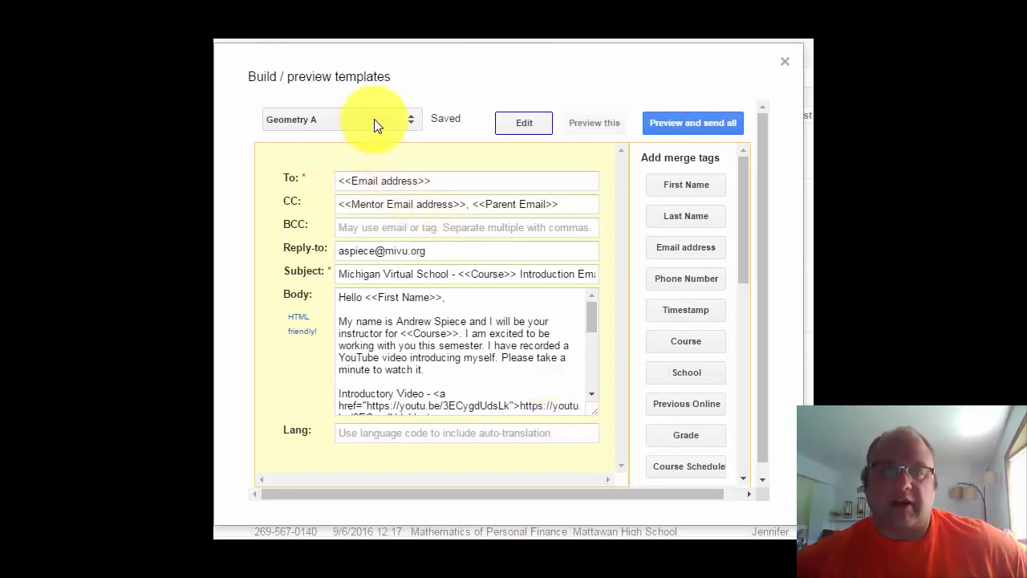
left_click(374, 119)
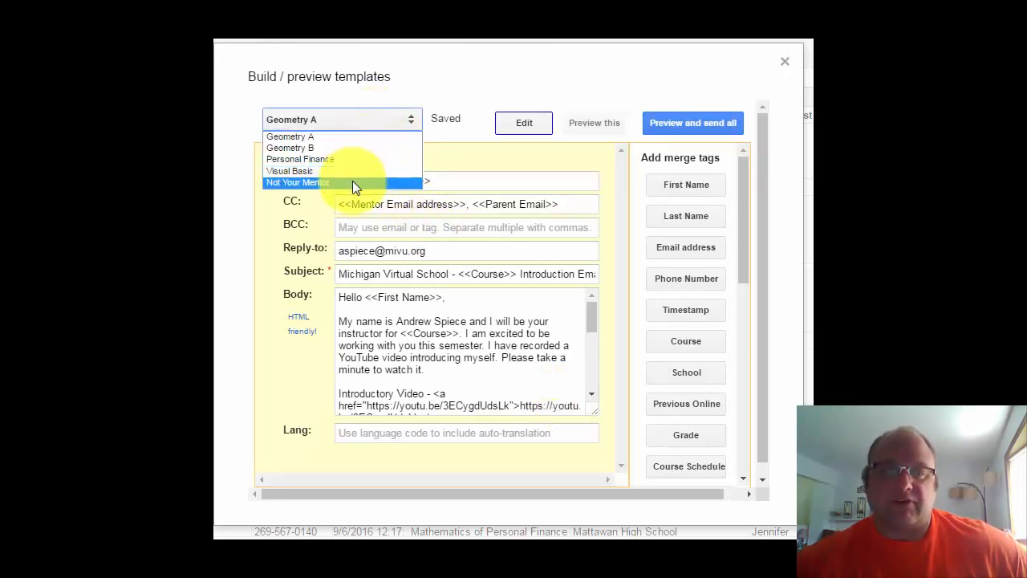
left_click(370, 138)
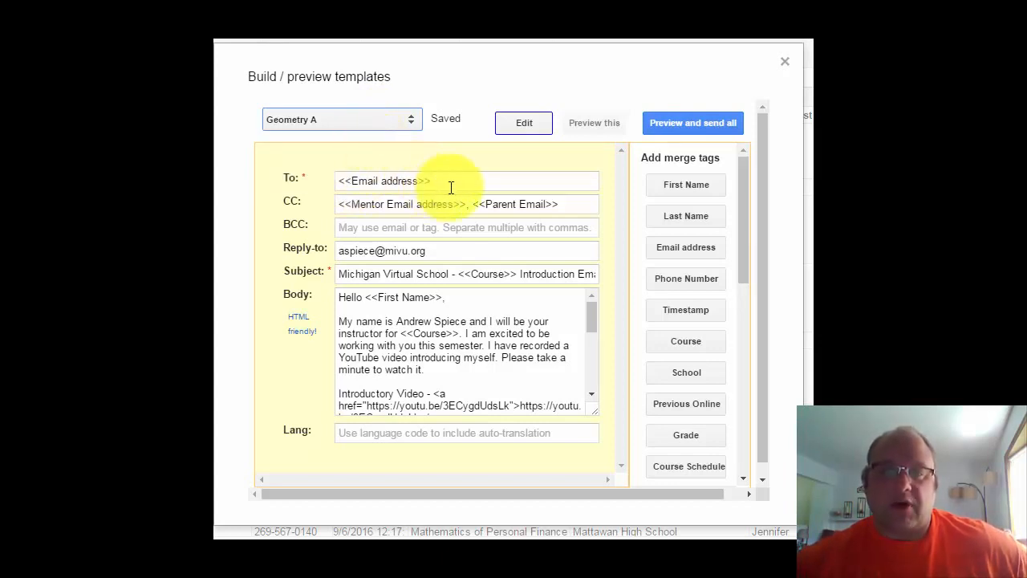
Examine the To, CC and Reply-to fields of the Geometry A template.
left_click_drag(450, 181, 323, 195)
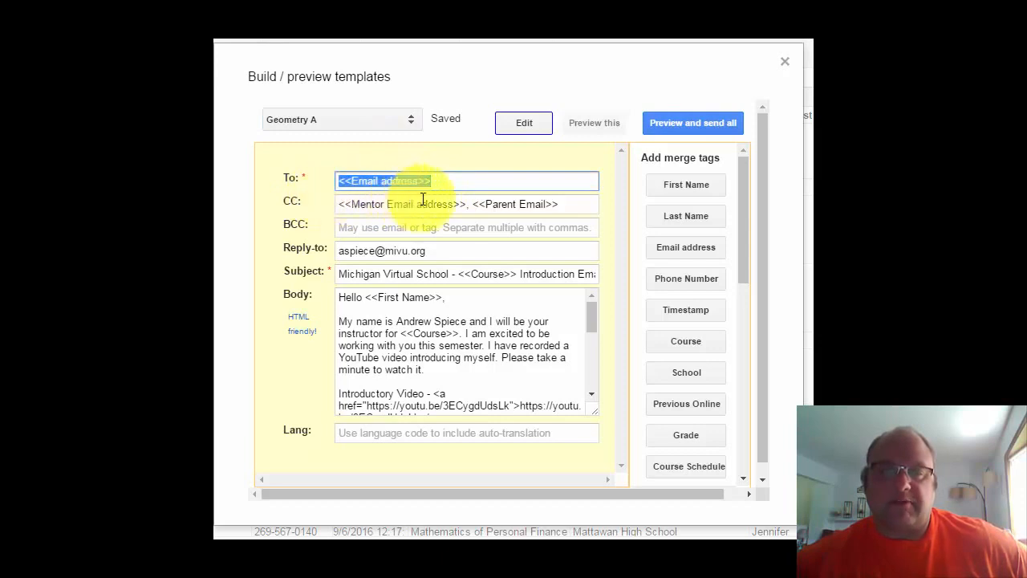
left_click_drag(563, 204, 314, 206)
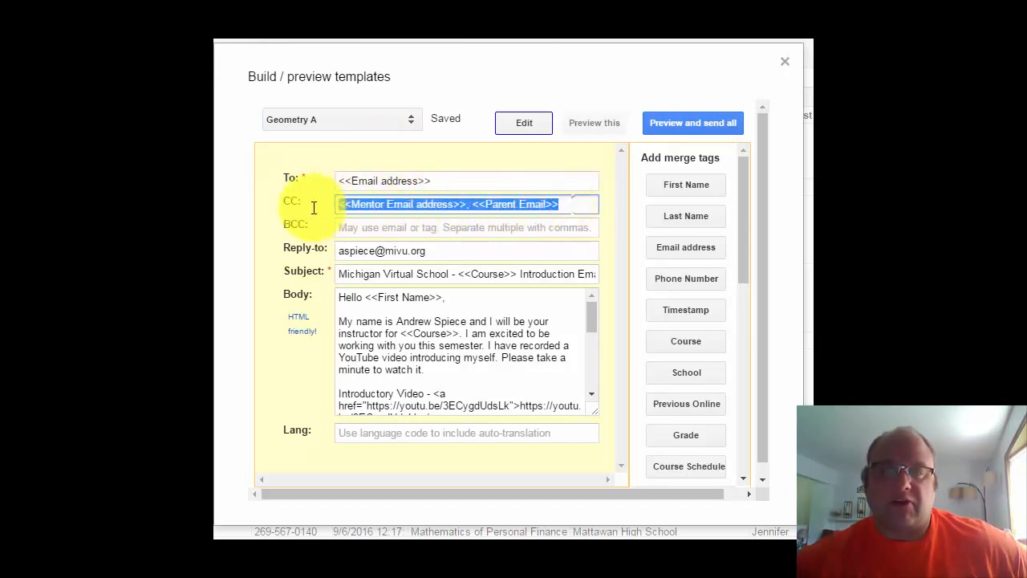
left_click(580, 204)
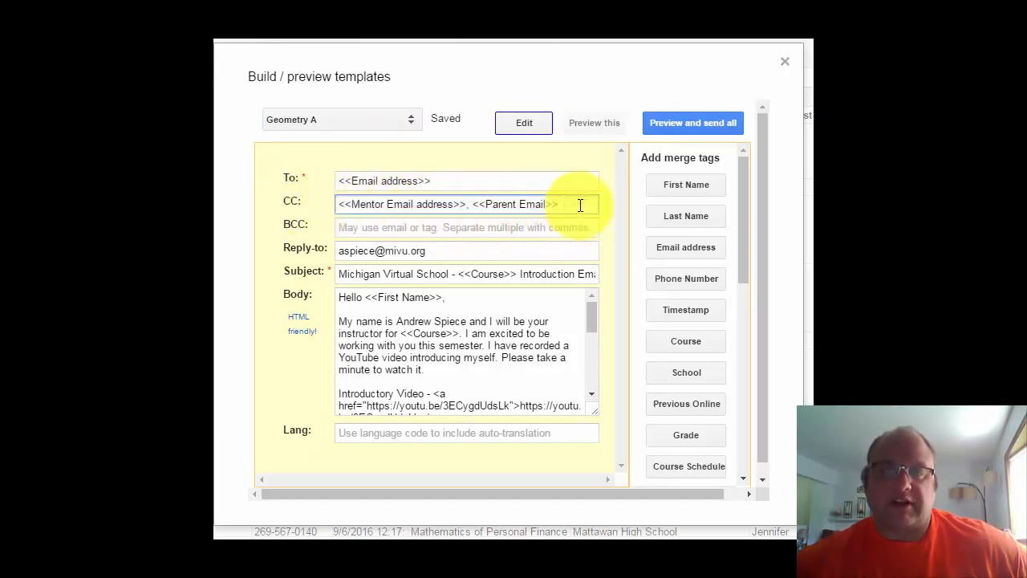
left_click_drag(580, 205, 313, 202)
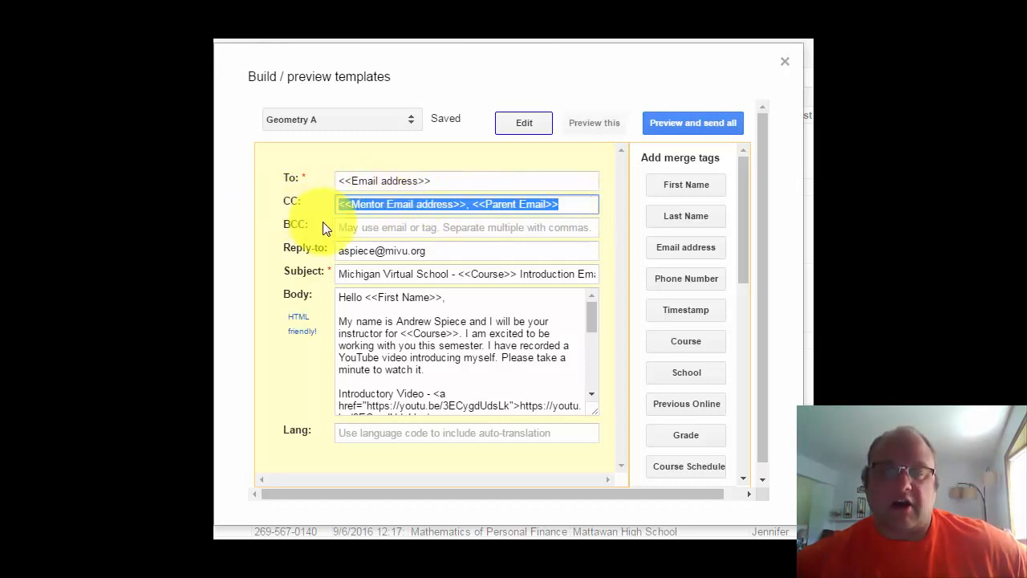
left_click(471, 250)
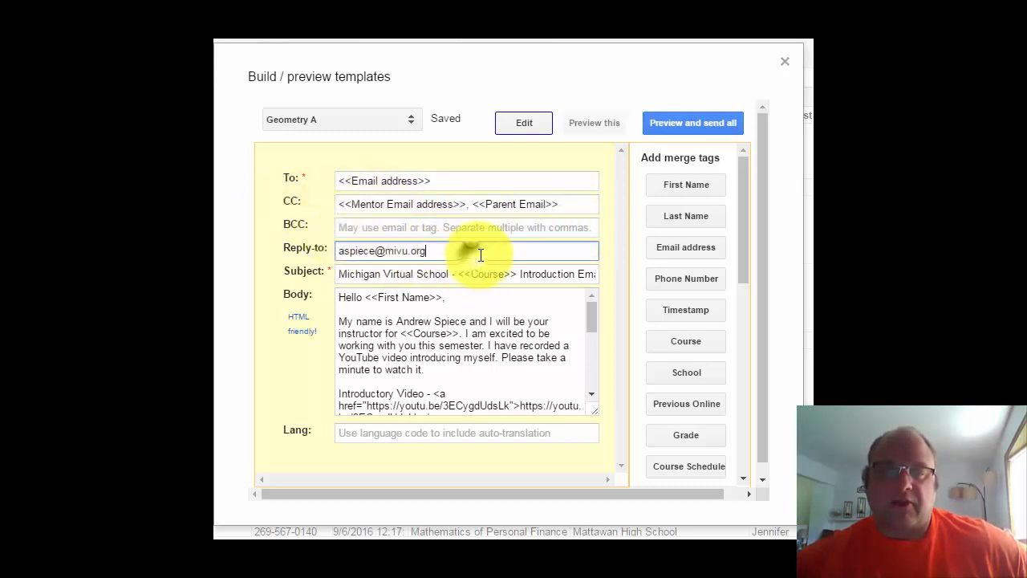
left_click_drag(453, 253, 323, 252)
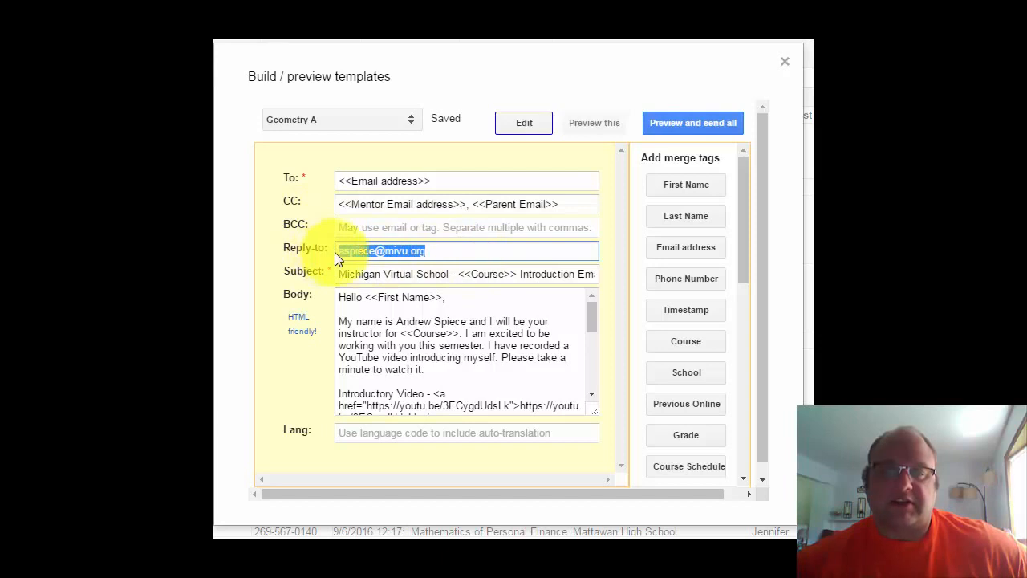
left_click(479, 255)
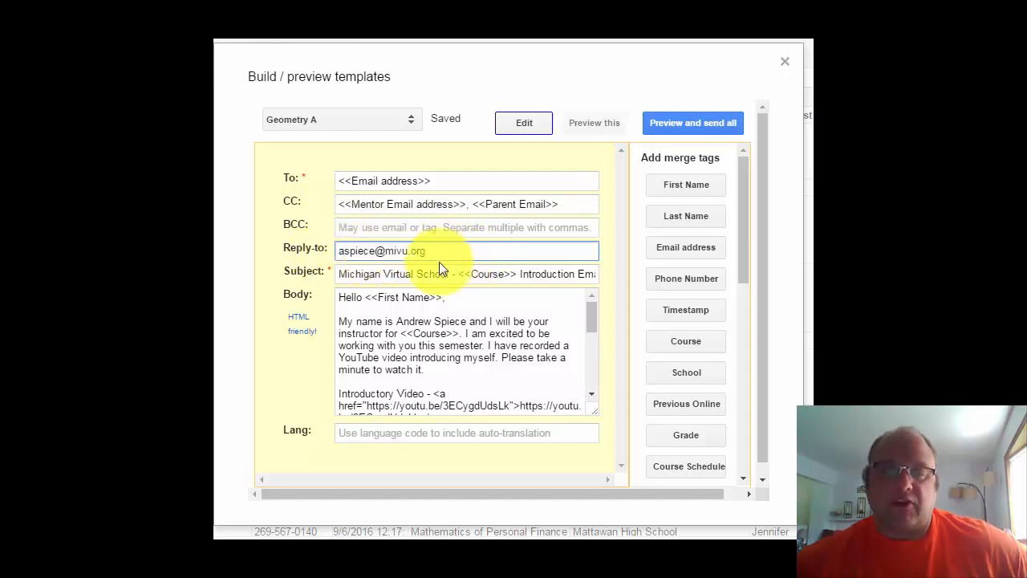
Delete the <<Course>> merge tag from the Geometry A subject line and insert the Course merge tag again in its place.
left_click(345, 273)
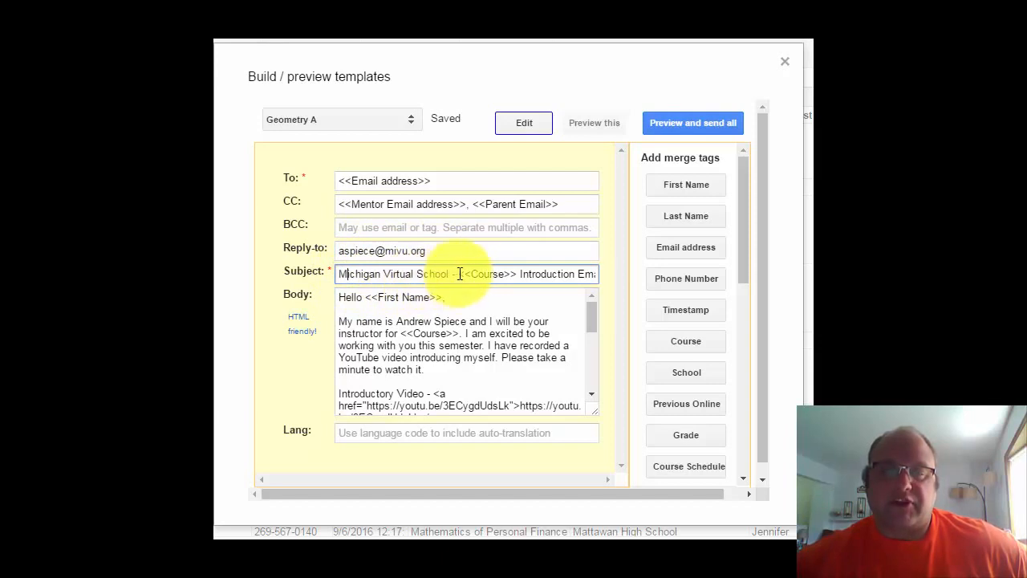
left_click_drag(460, 274, 522, 273)
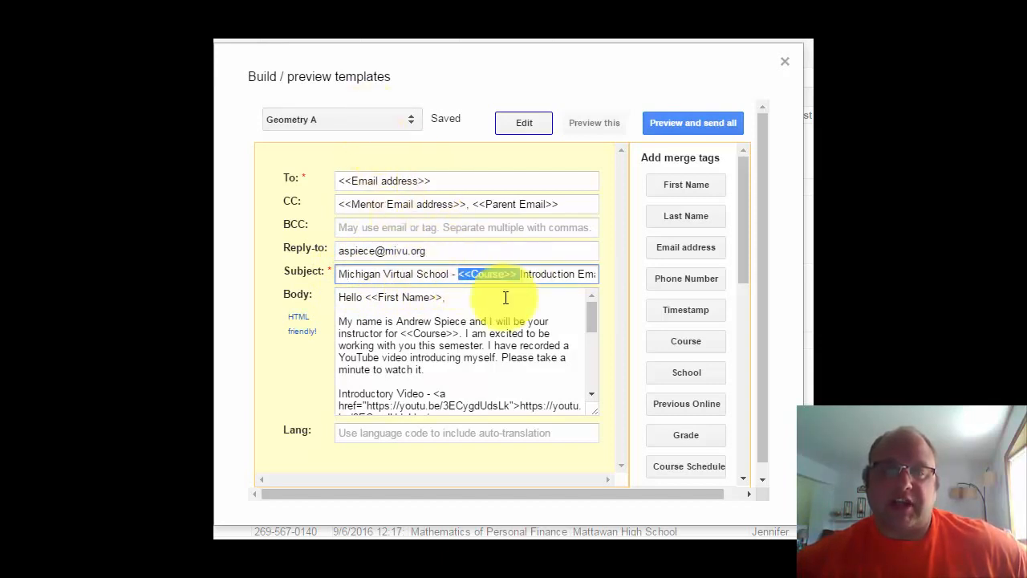
left_click(484, 276)
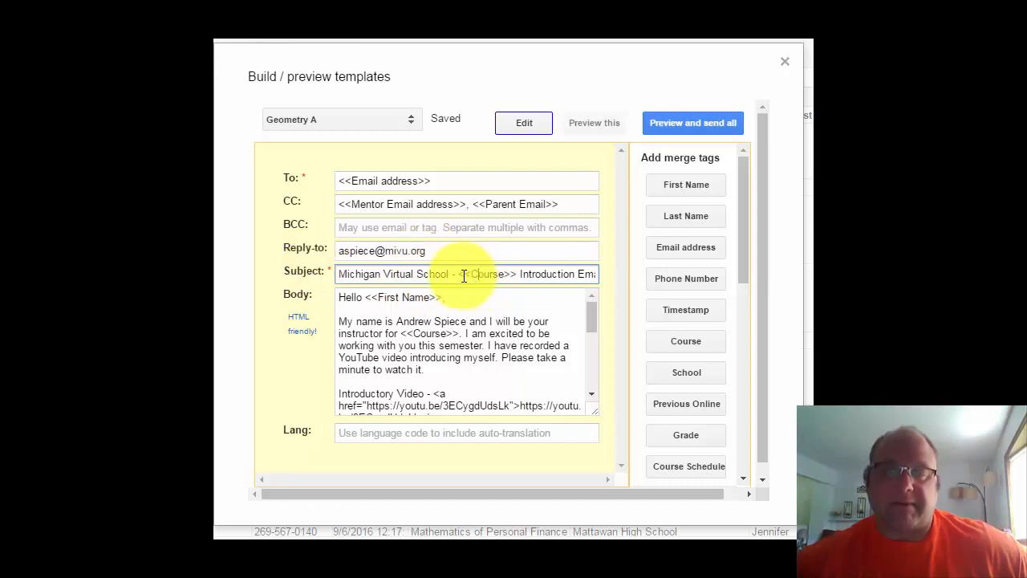
left_click_drag(459, 276, 519, 276)
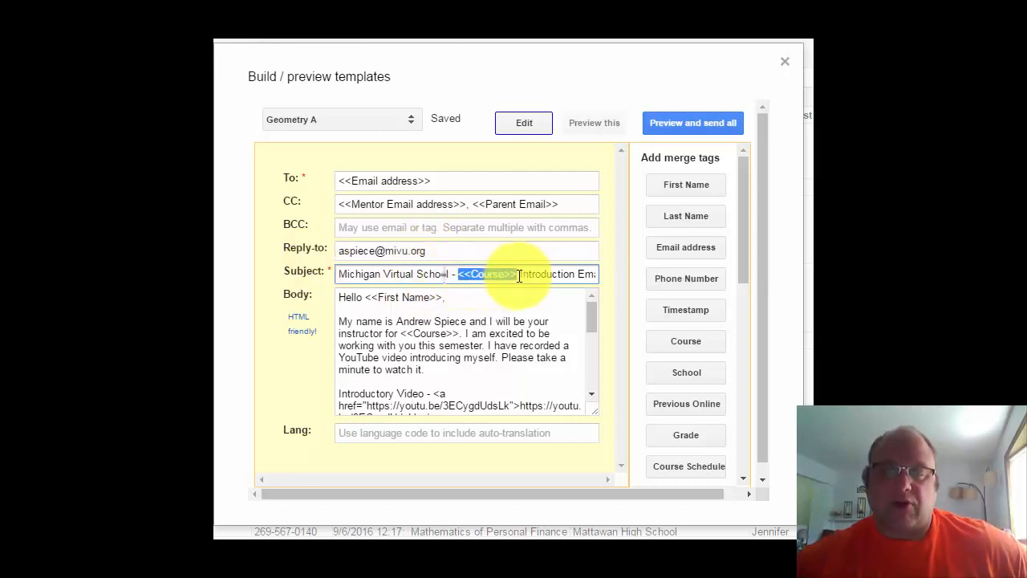
key("BackSpace")
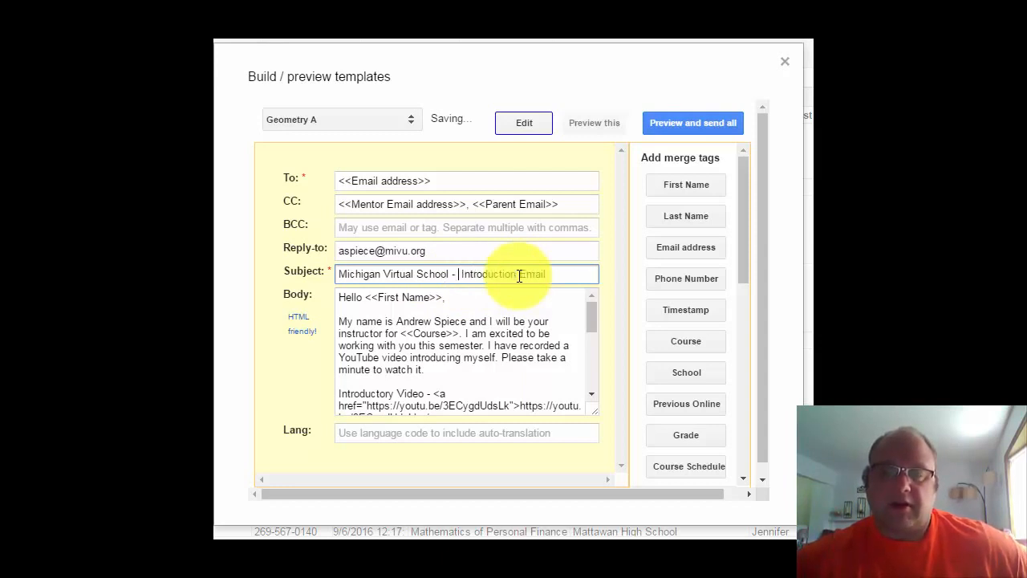
left_click(689, 341)
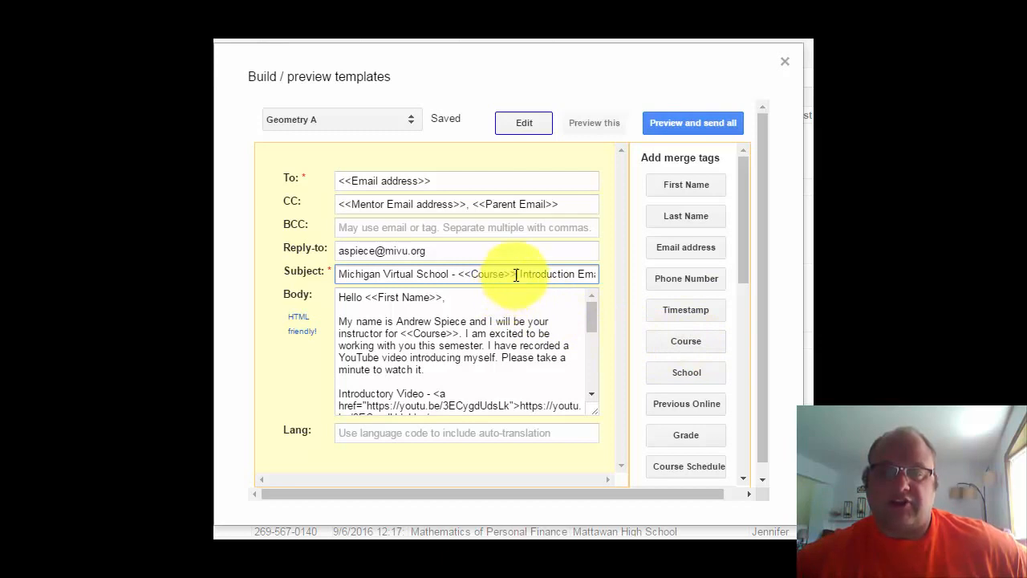
Look through the whole list of merge tags available for the template.
left_click_drag(642, 158, 721, 158)
left_click_drag(744, 207, 713, 422)
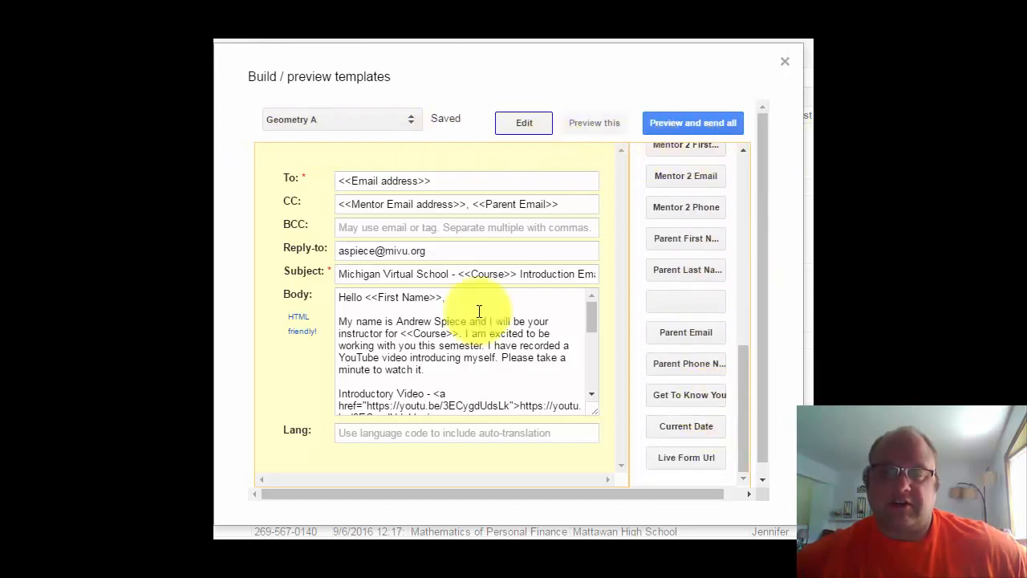
left_click_drag(743, 406, 778, 131)
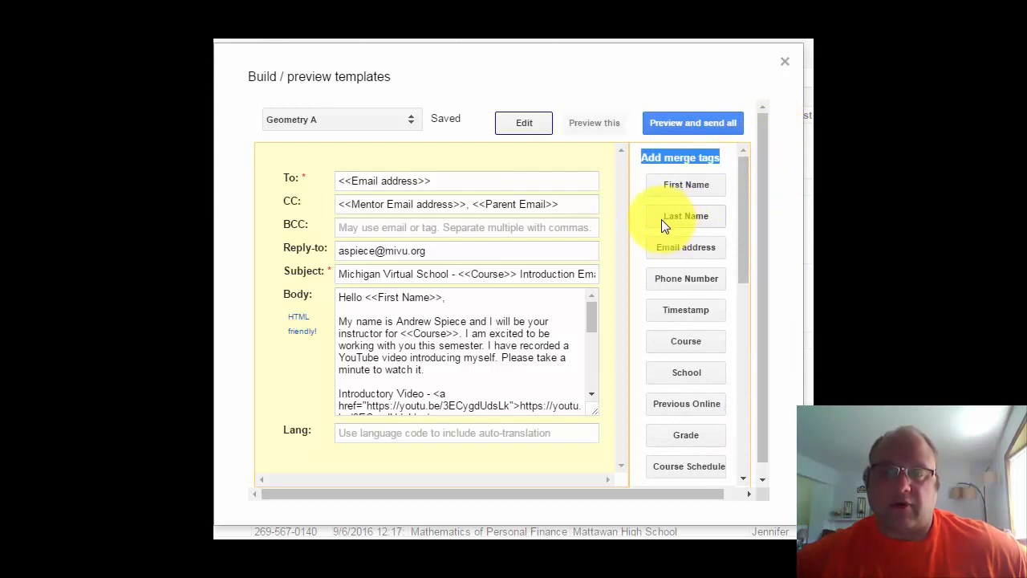
Examine the <<First Name>> greeting and the <<Course>> merge tag in the body of the Geometry A template.
left_click(382, 368)
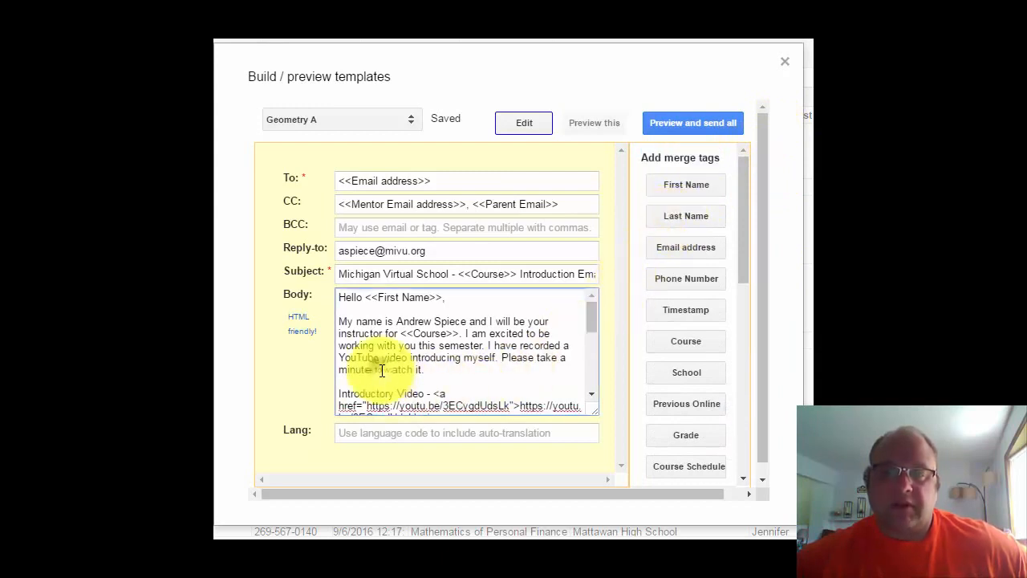
double_click(343, 297)
triple_click(399, 298)
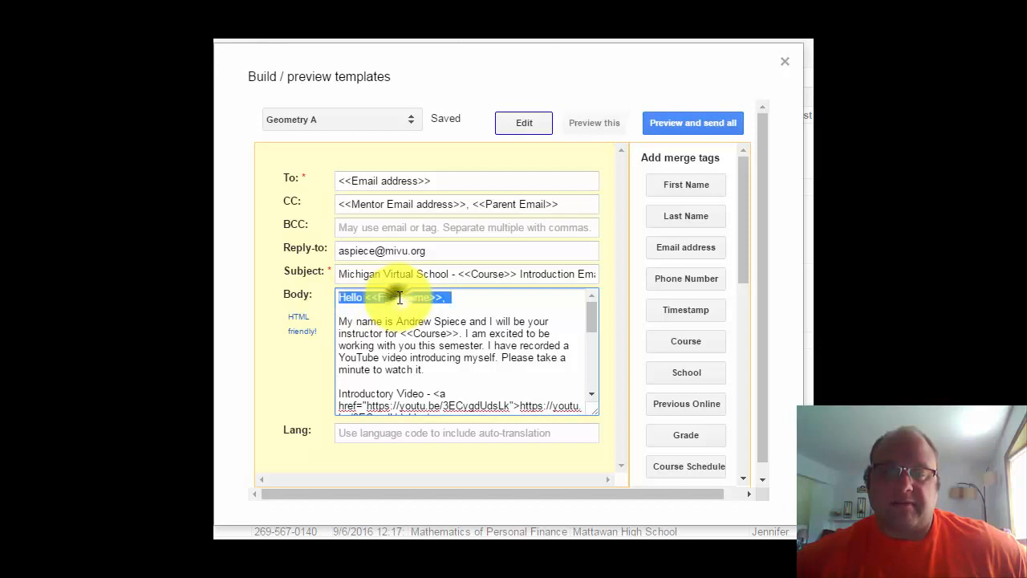
left_click(403, 304)
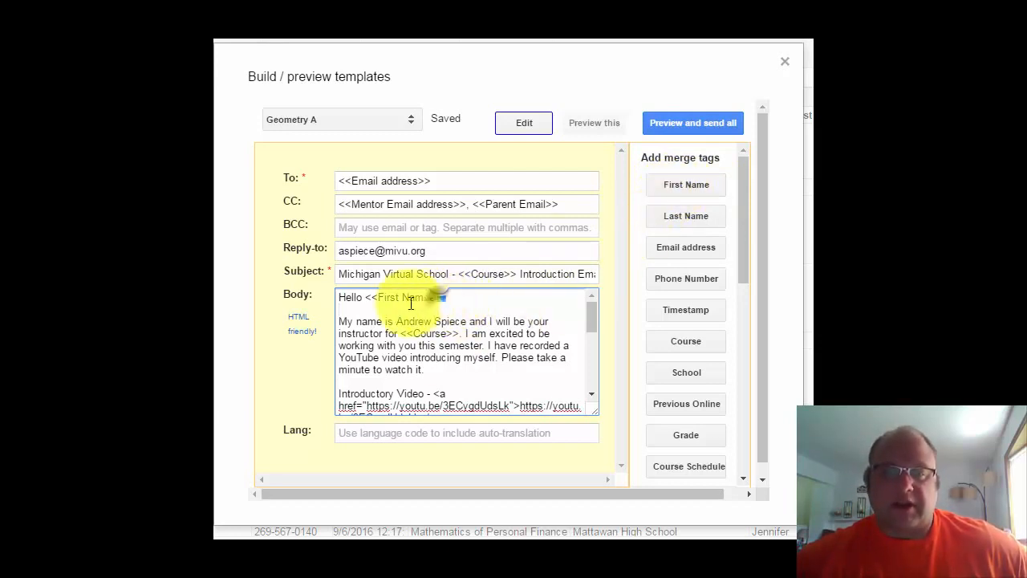
left_click_drag(443, 297, 352, 309)
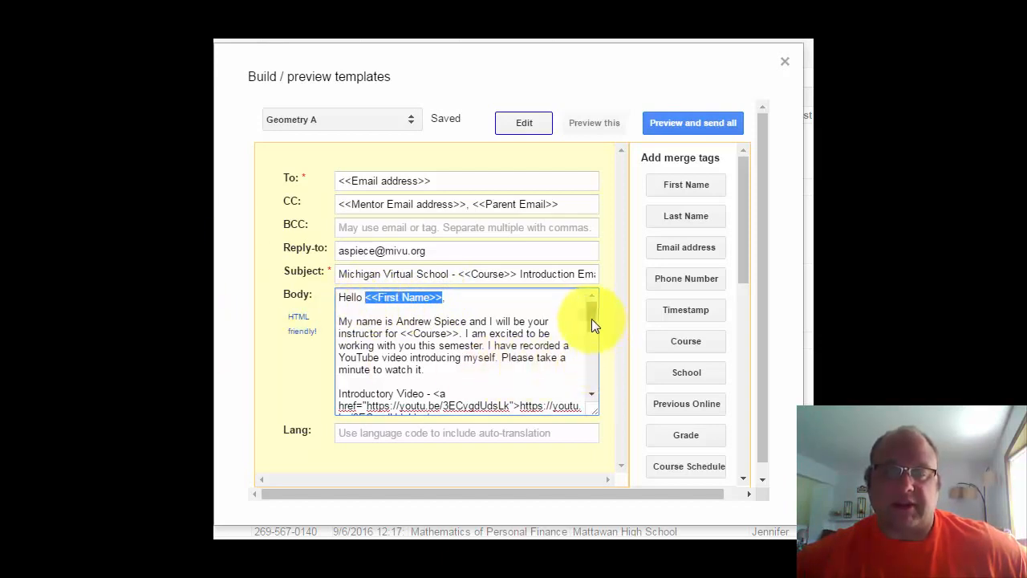
left_click_drag(591, 319, 591, 325)
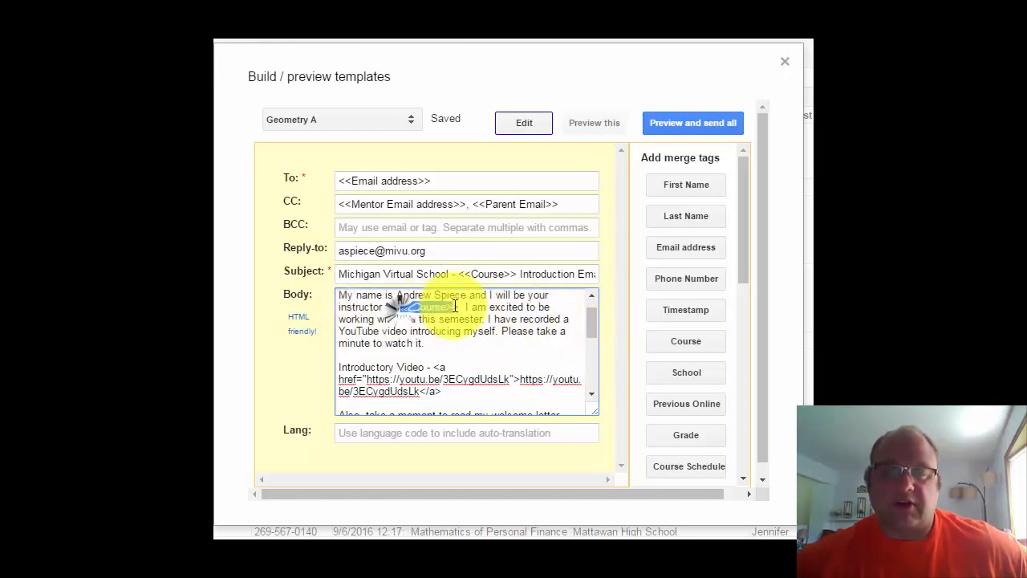
left_click_drag(400, 307, 459, 307)
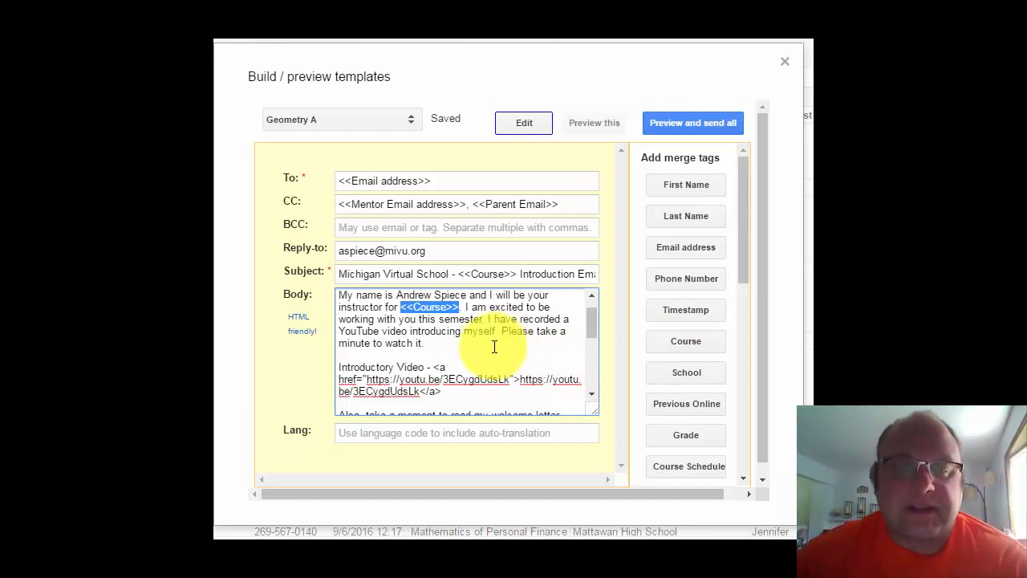
Examine the HTML link code of the Introductory Video line in the Geometry A body.
scroll(495, 388, "down", 1)
scroll(482, 347, "down", 1)
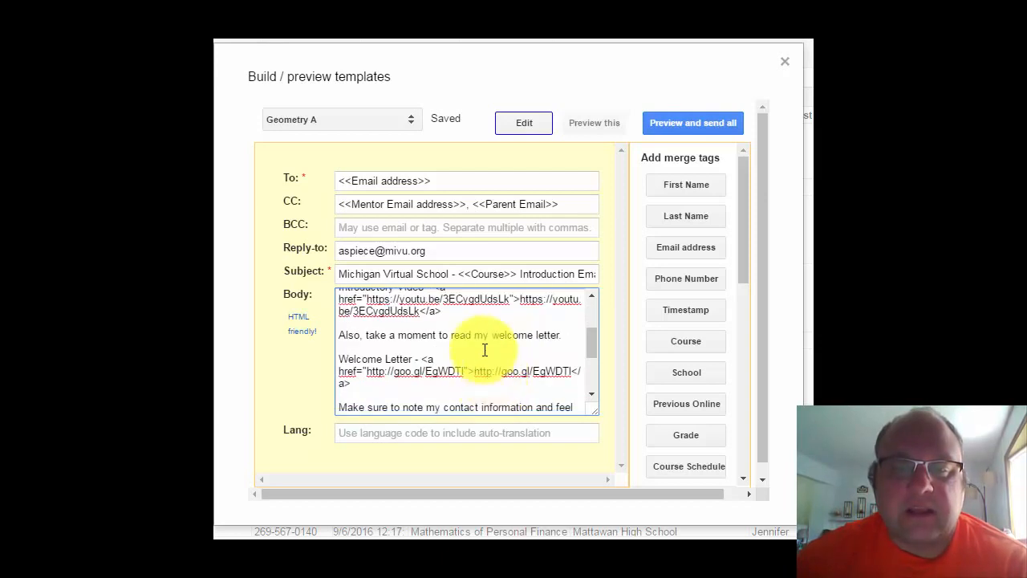
scroll(481, 348, "up", 1)
left_click(443, 394)
left_click_drag(443, 393, 333, 370)
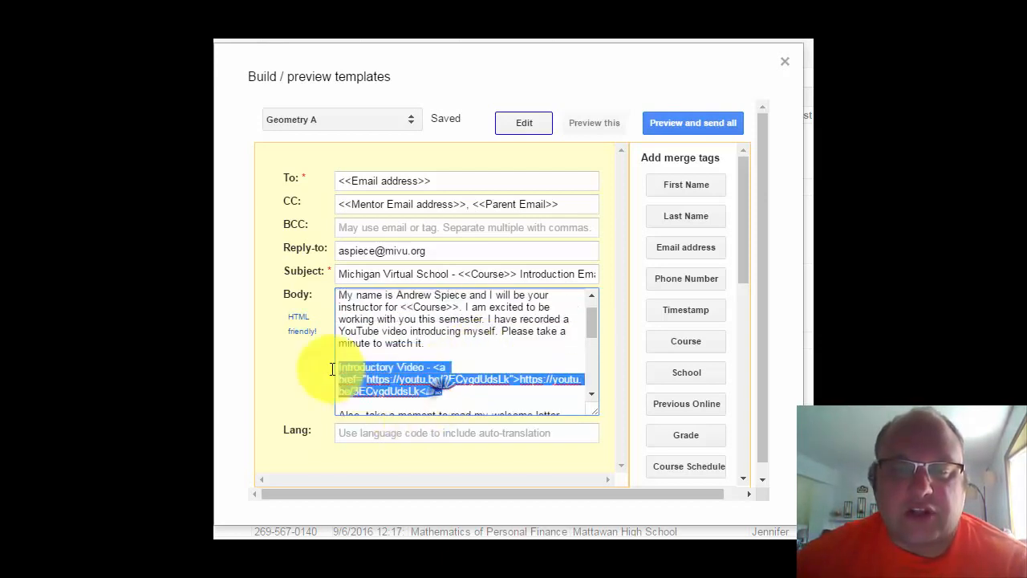
left_click(441, 377)
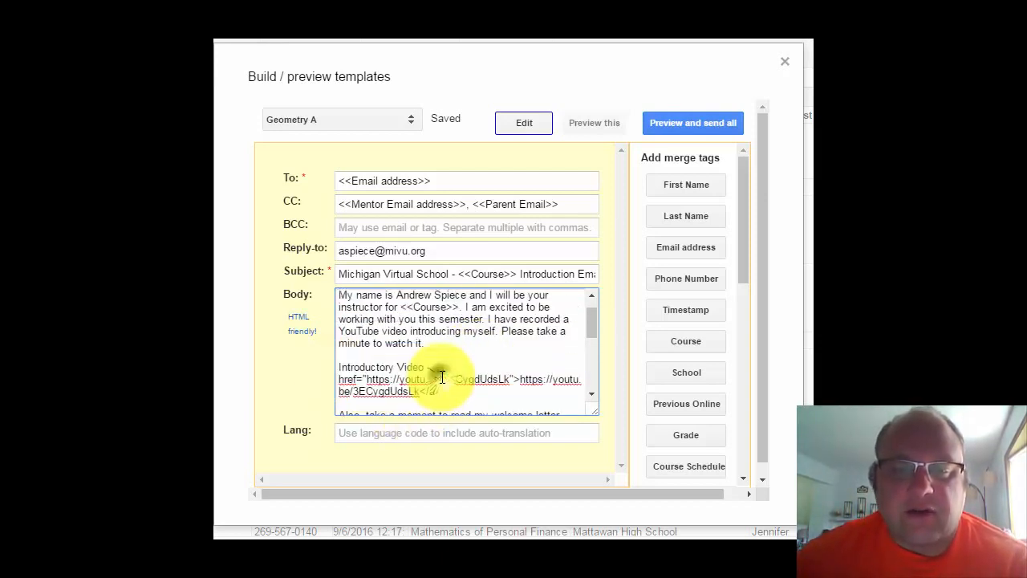
left_click_drag(438, 370, 444, 390)
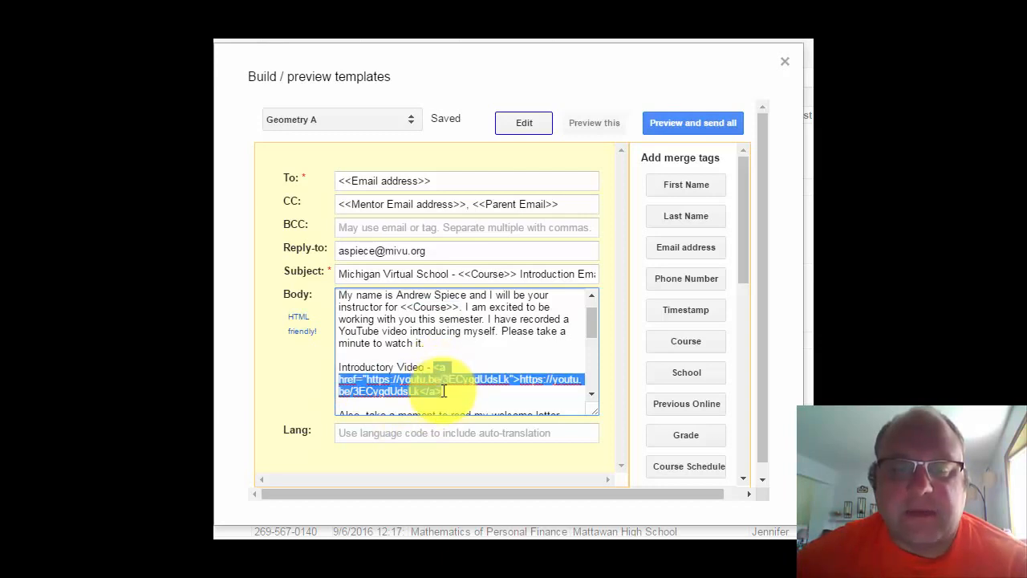
Open the HTML help page for the body field, read through its link syntax and return to the template.
left_click(305, 332)
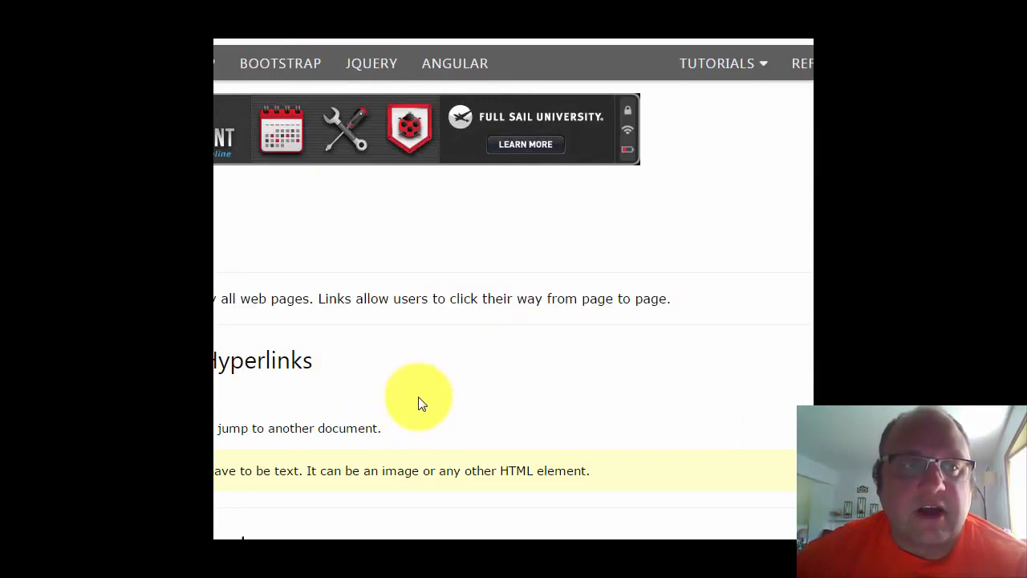
scroll(418, 403, "down", 5)
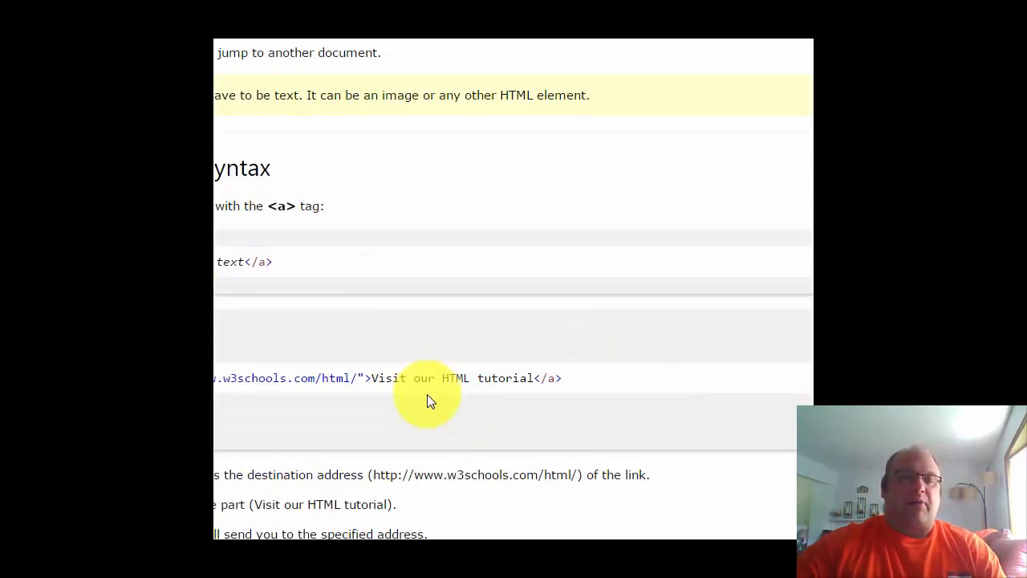
scroll(427, 401, "down", 10)
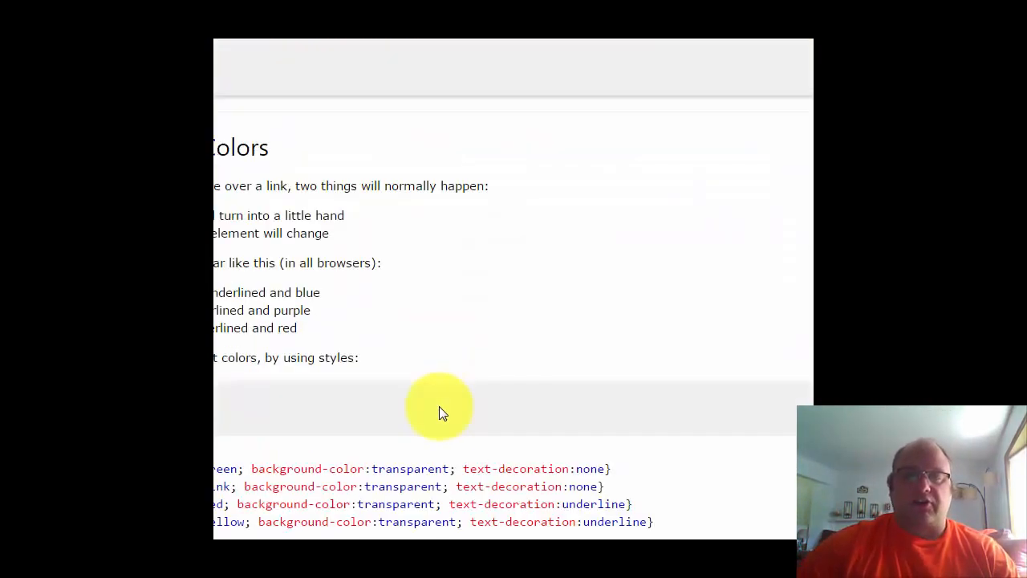
scroll(440, 413, "down", 2)
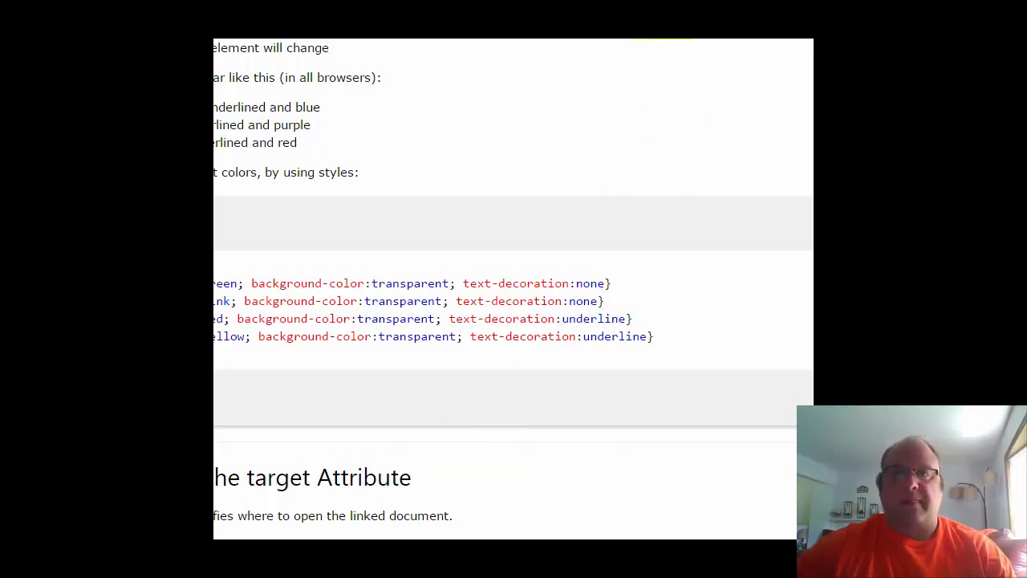
scroll(513, 288, "down", 5)
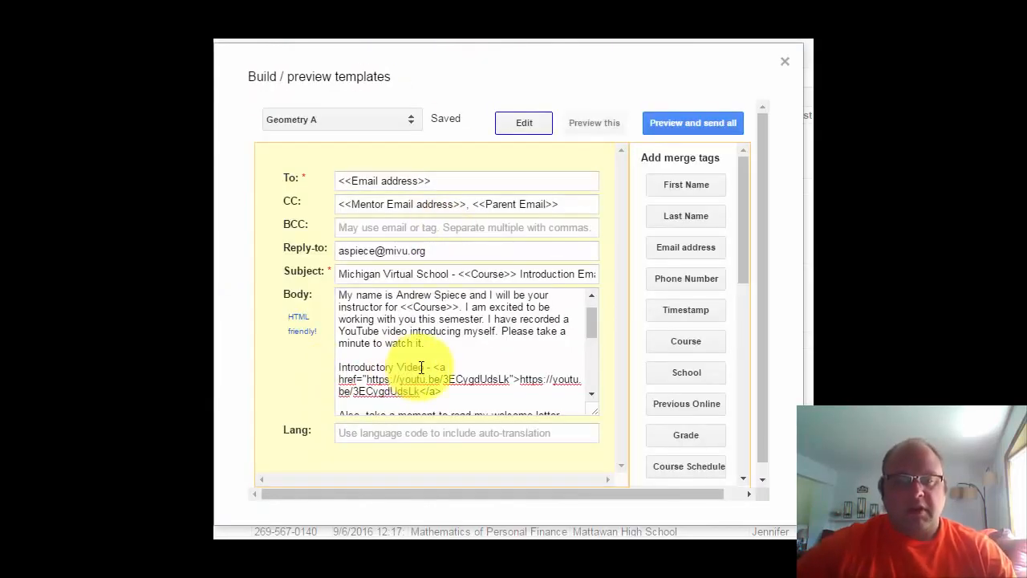
Examine the Welcome Letter link code and the closing signature in the Geometry A body.
scroll(421, 366, "down", 1)
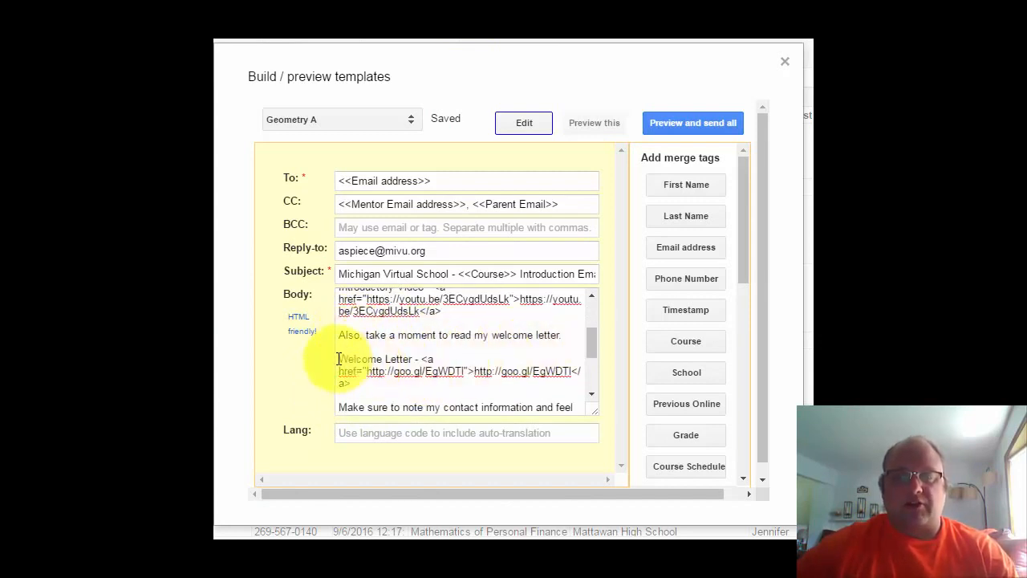
left_click_drag(338, 359, 446, 388)
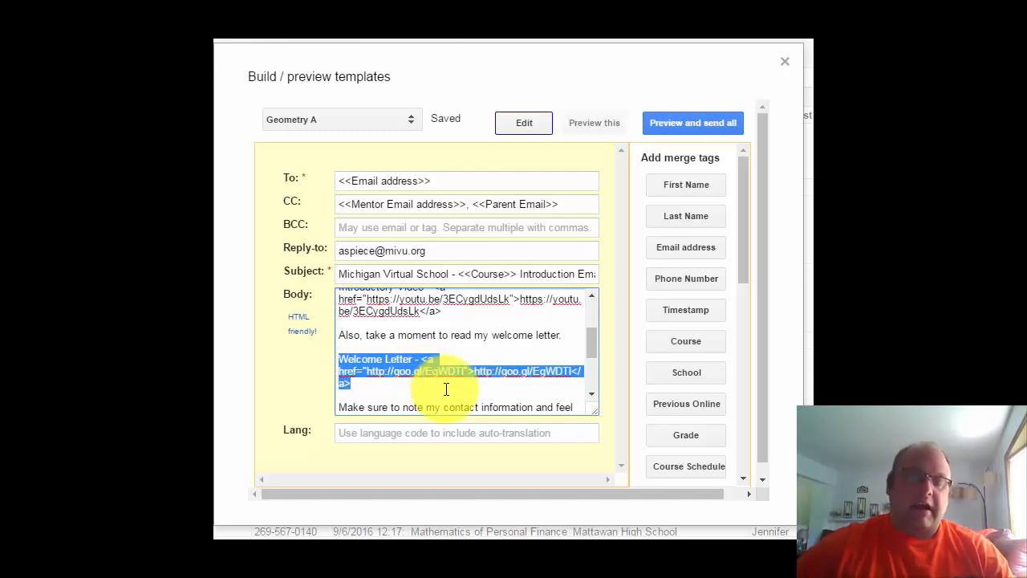
left_click(447, 384)
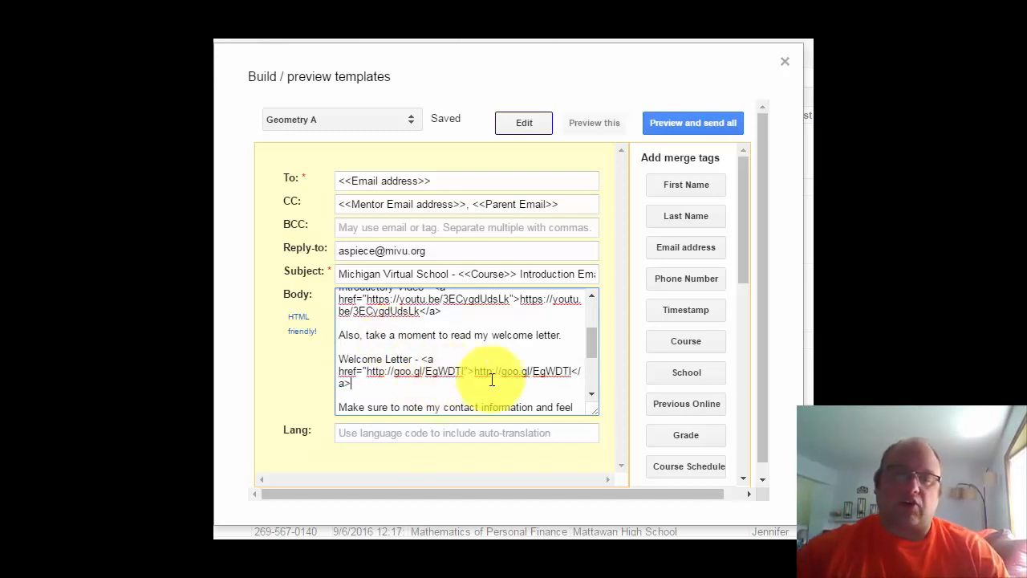
left_click_drag(469, 371, 577, 377)
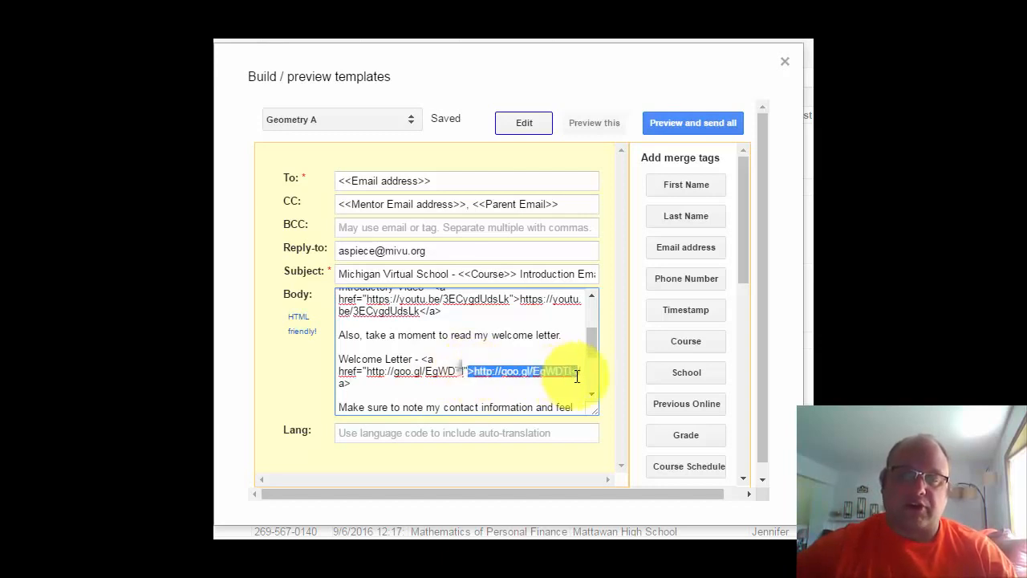
left_click(459, 384)
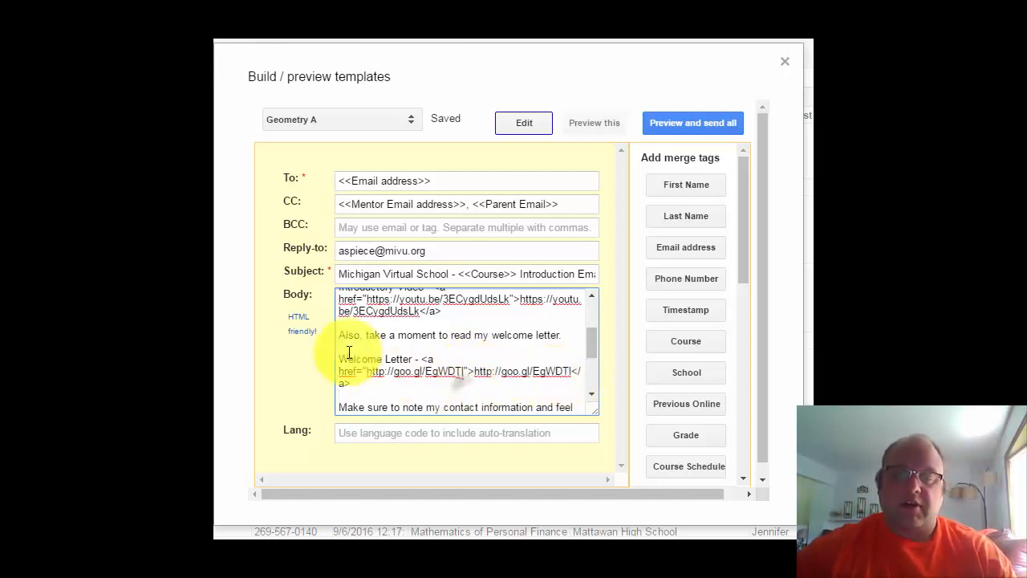
mouse_move(424, 361)
left_mouse_down()
mouse_move(470, 372)
mouse_move(420, 361)
left_mouse_up()
left_click(470, 373)
left_click(442, 379)
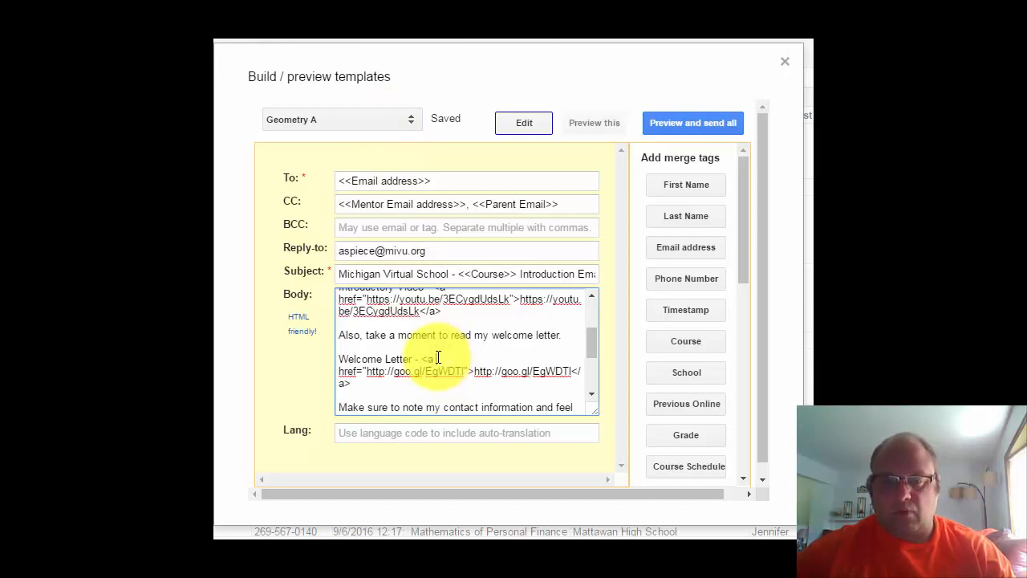
scroll(440, 361, "down", 5)
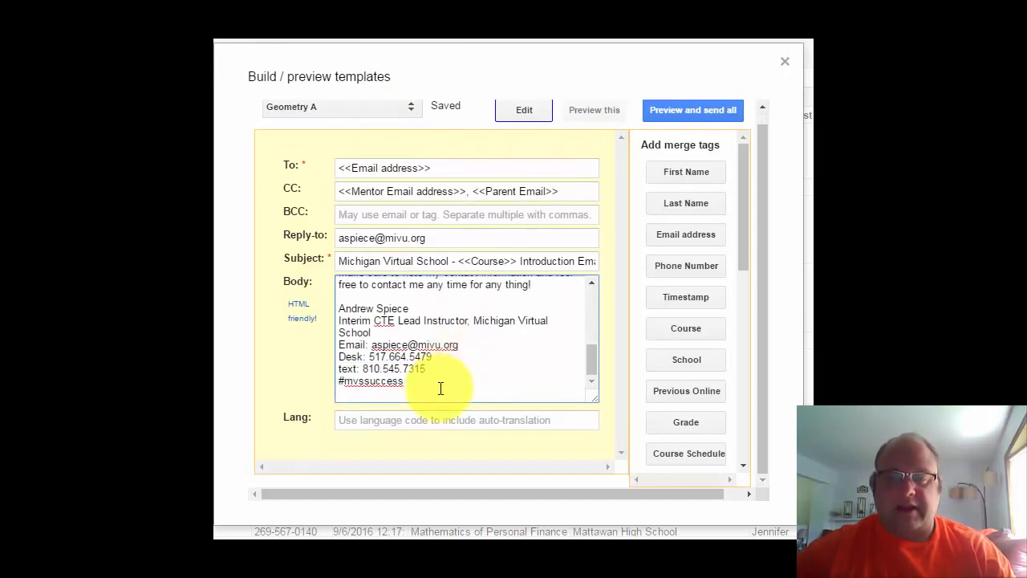
scroll(439, 362, "up", 5)
Switch to the Geometry B template and look through its body to the Welcome Letter link.
left_click(387, 111)
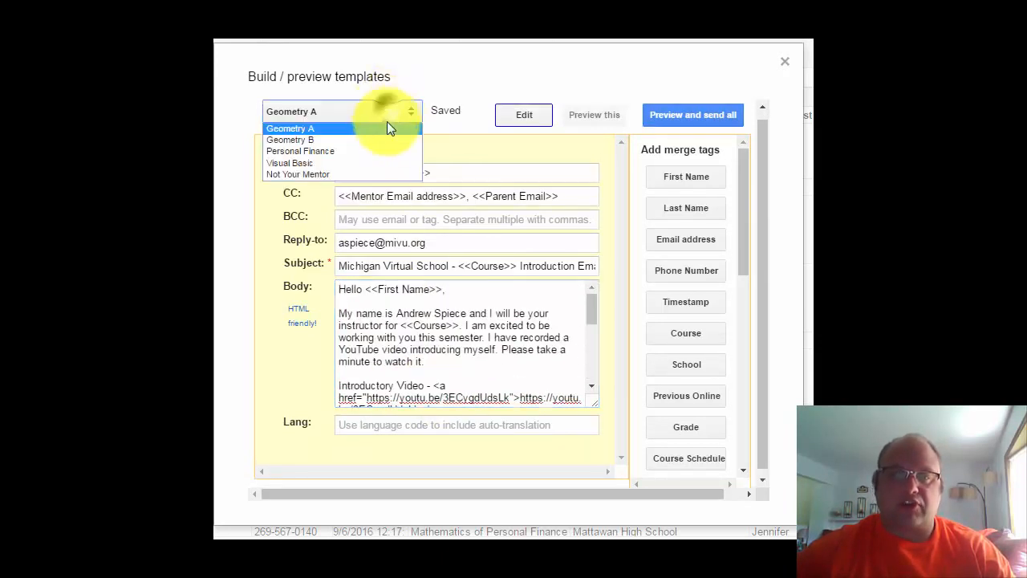
left_click(385, 141)
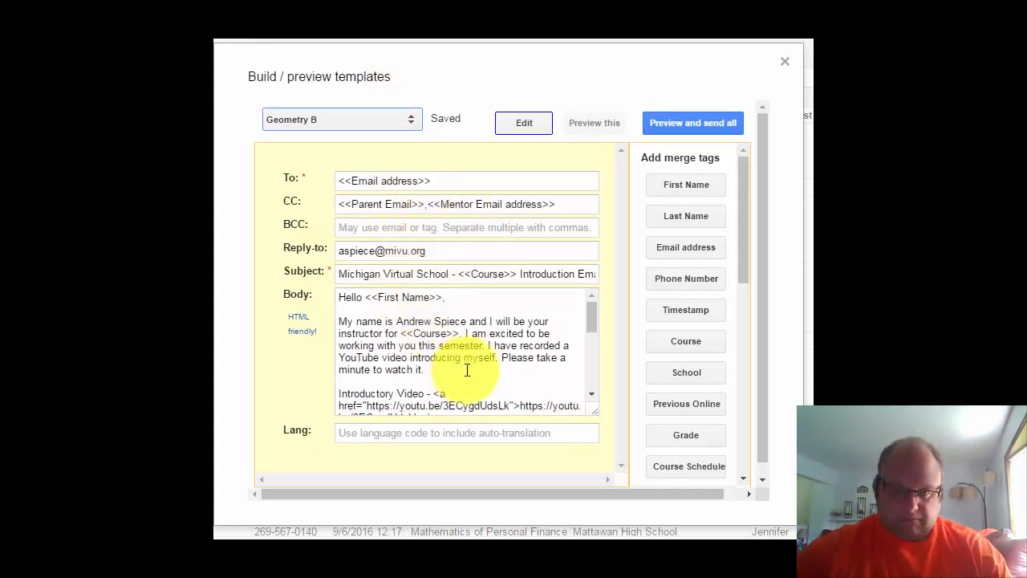
scroll(466, 362, "down", 1)
scroll(465, 363, "up", 1)
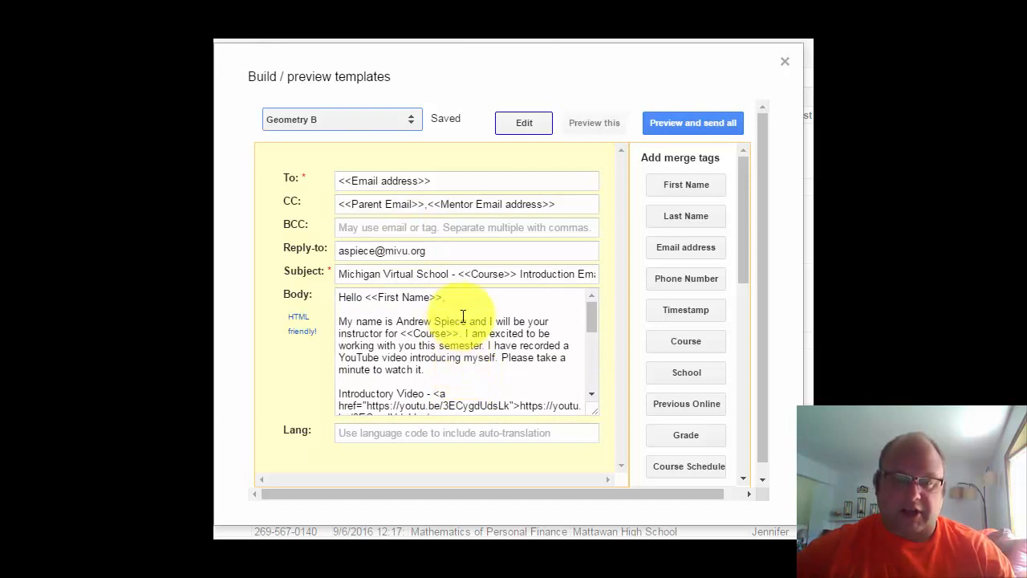
scroll(417, 365, "down", 5)
scroll(437, 377, "up", 3)
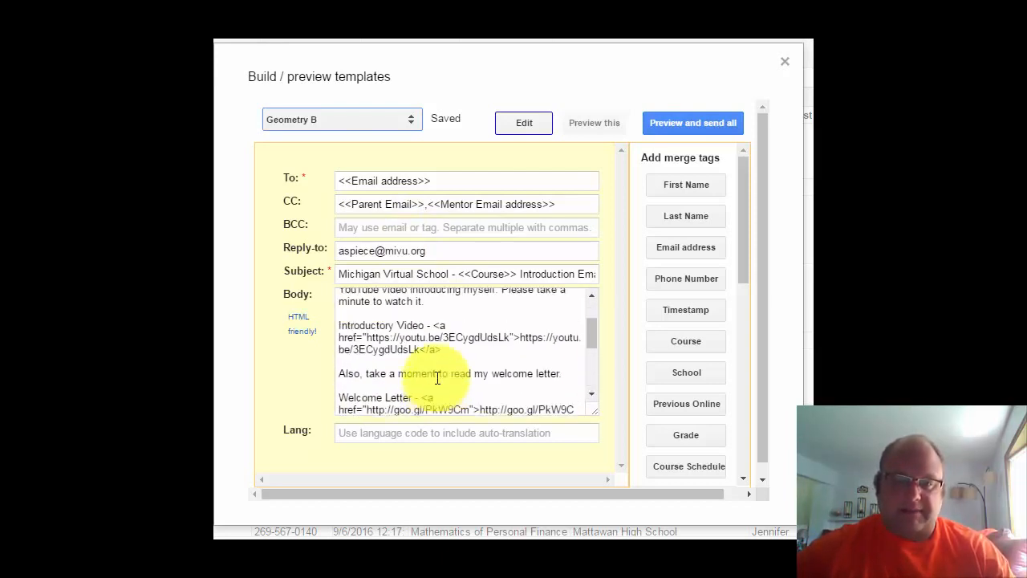
scroll(436, 383, "down", 1)
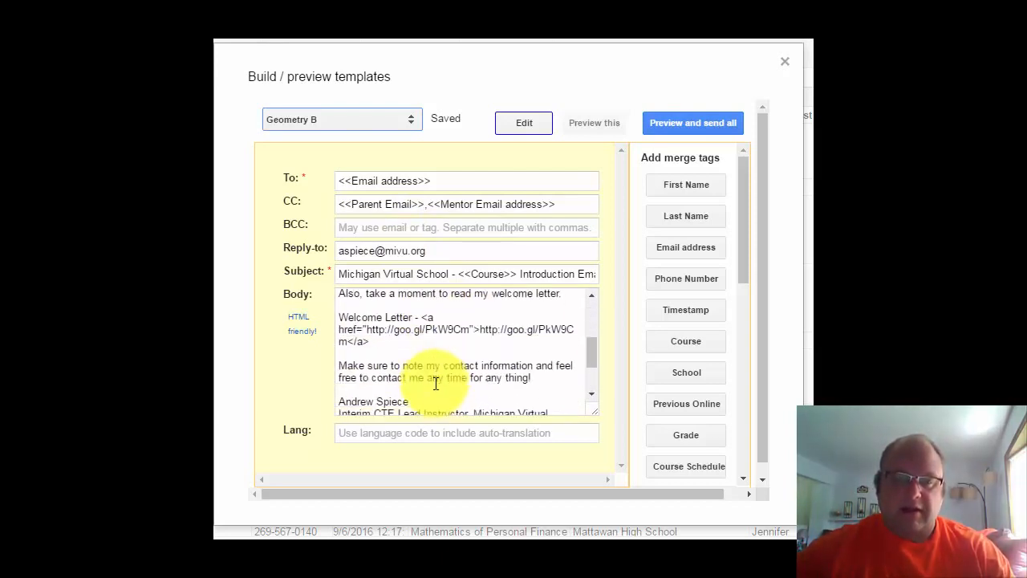
Look at the Welcome Letter links in the Personal Finance and Visual Basic templates.
left_click(390, 121)
left_click(385, 158)
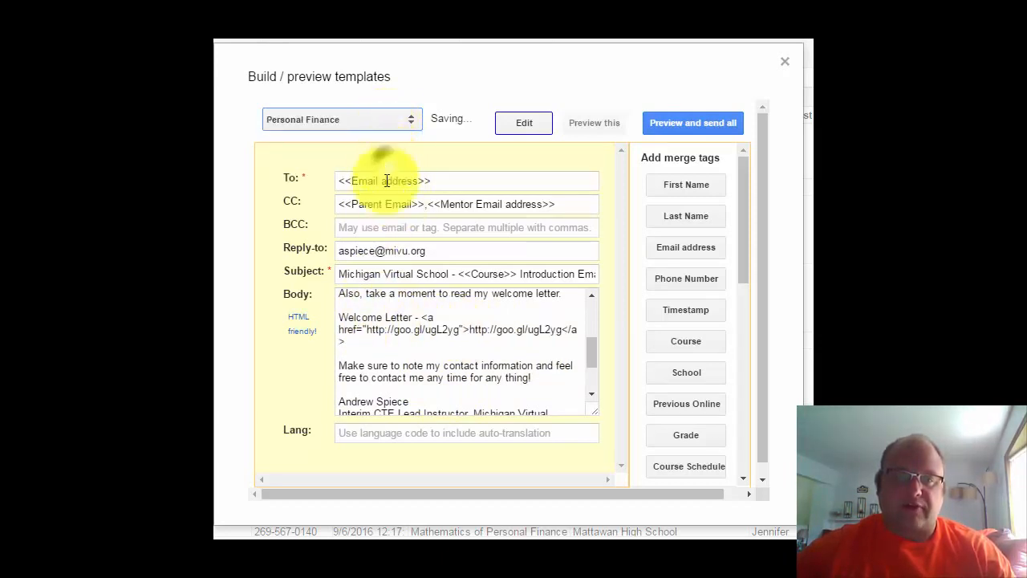
left_click(410, 333)
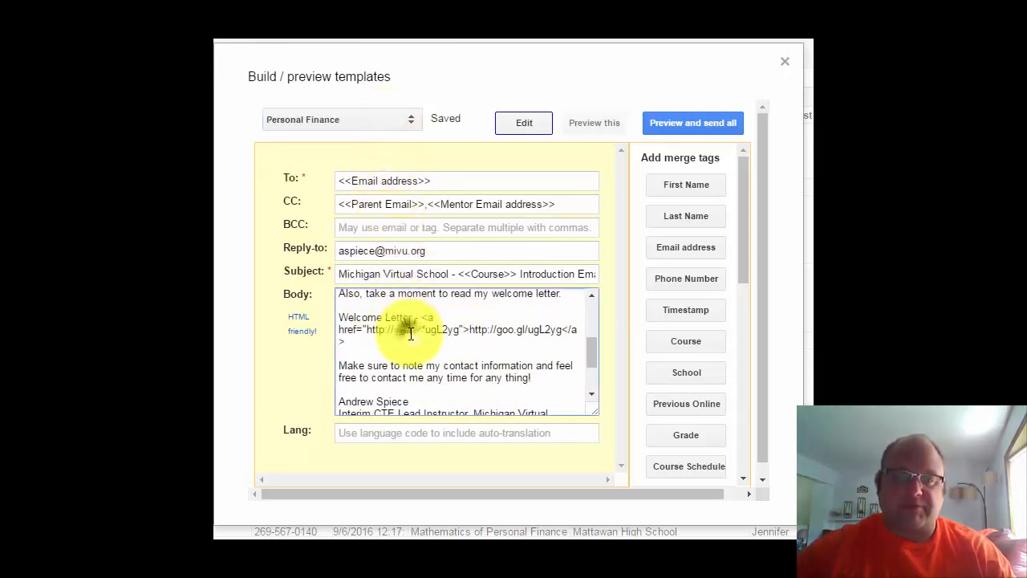
left_click(391, 117)
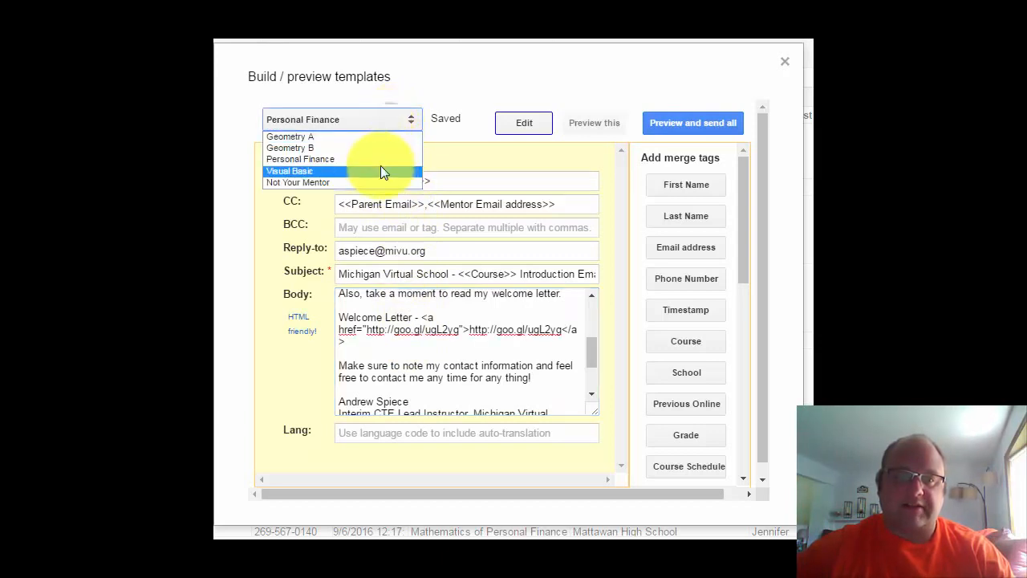
left_click(382, 170)
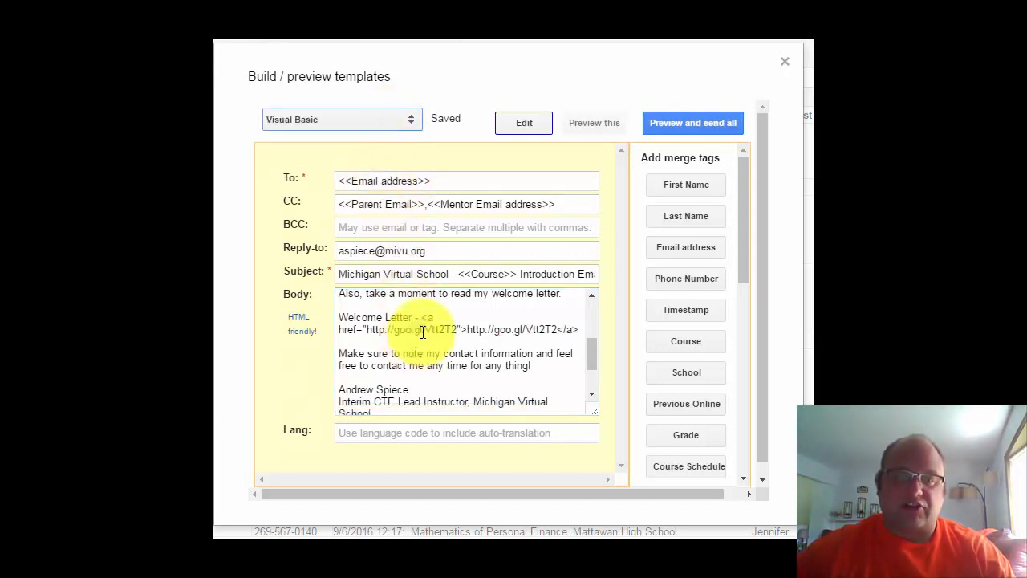
Switch to the Not Your Mentor template and examine its CC merge tags and whole message body.
left_click(403, 124)
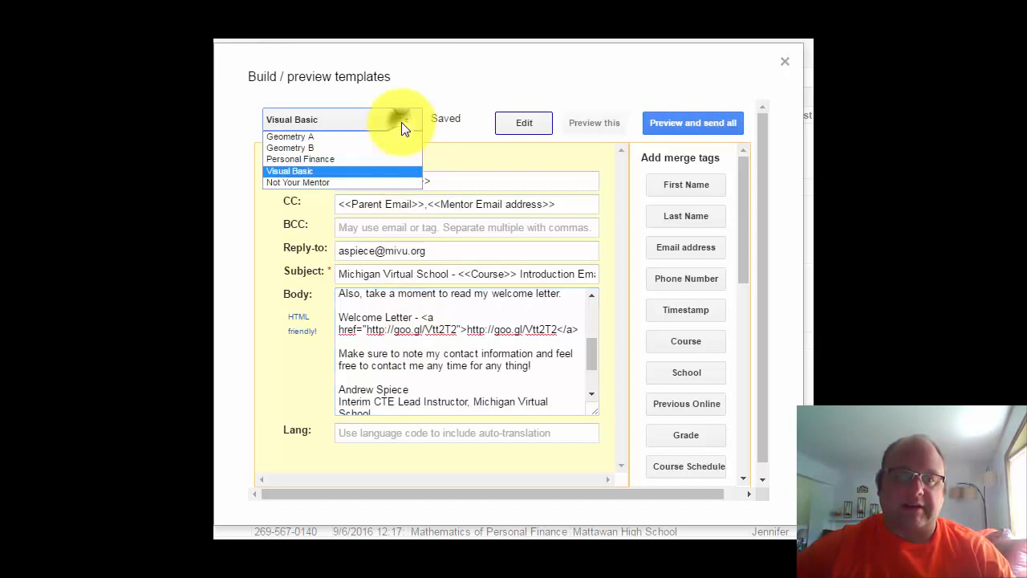
left_click(393, 181)
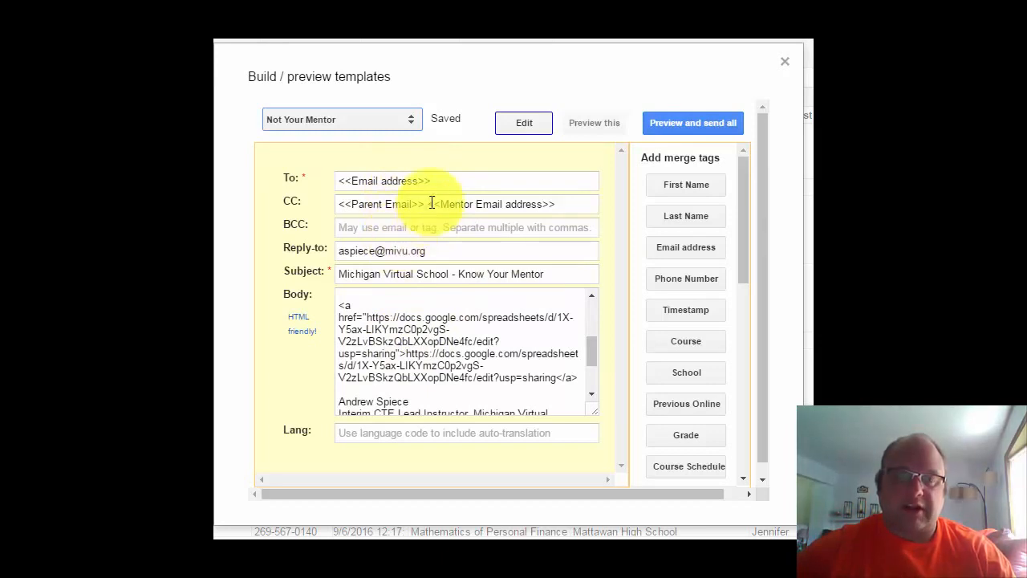
left_click_drag(427, 203, 323, 209)
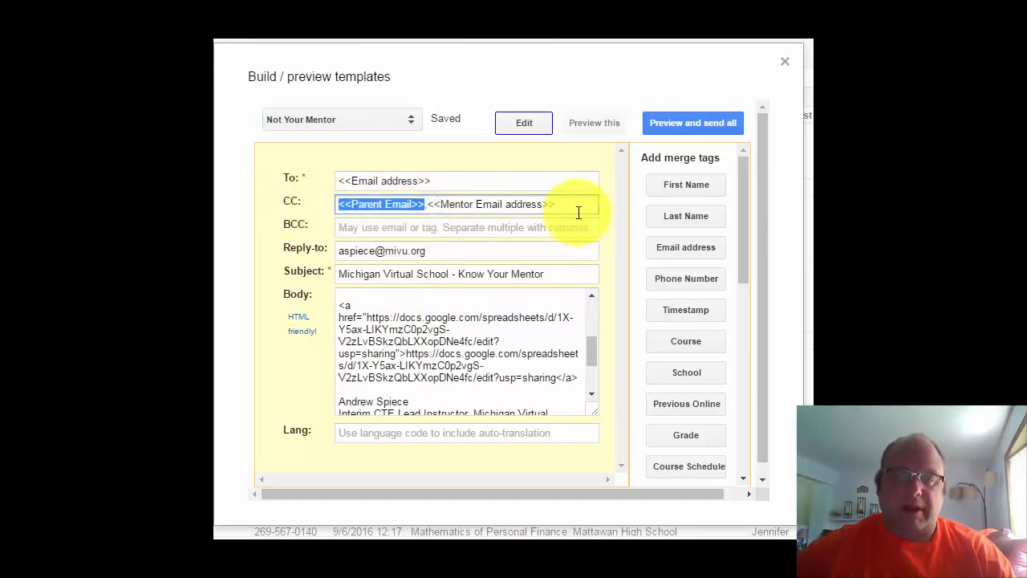
left_click_drag(578, 207, 434, 210)
left_click(425, 345)
scroll(424, 345, "up", 5)
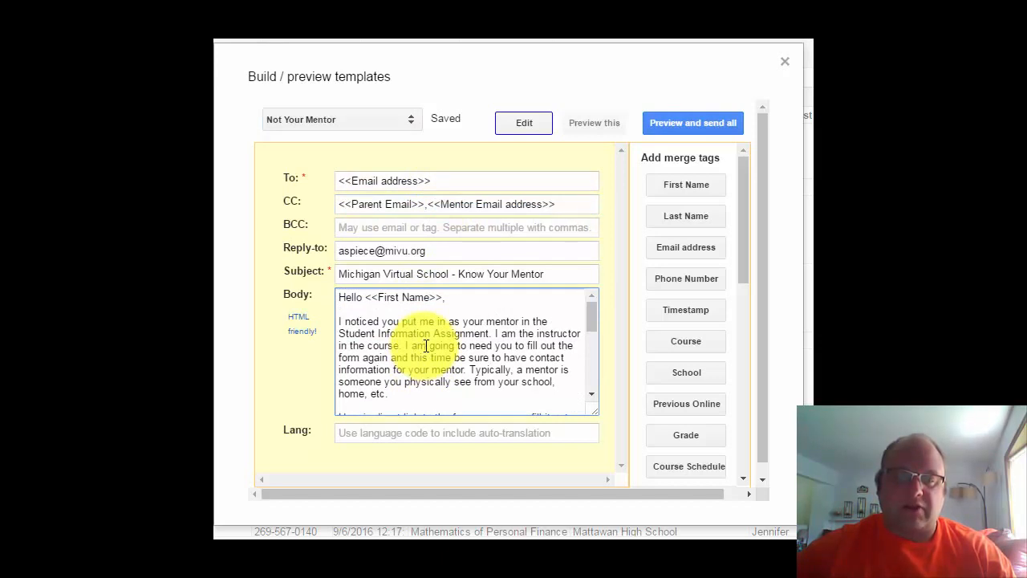
scroll(430, 351, "down", 5)
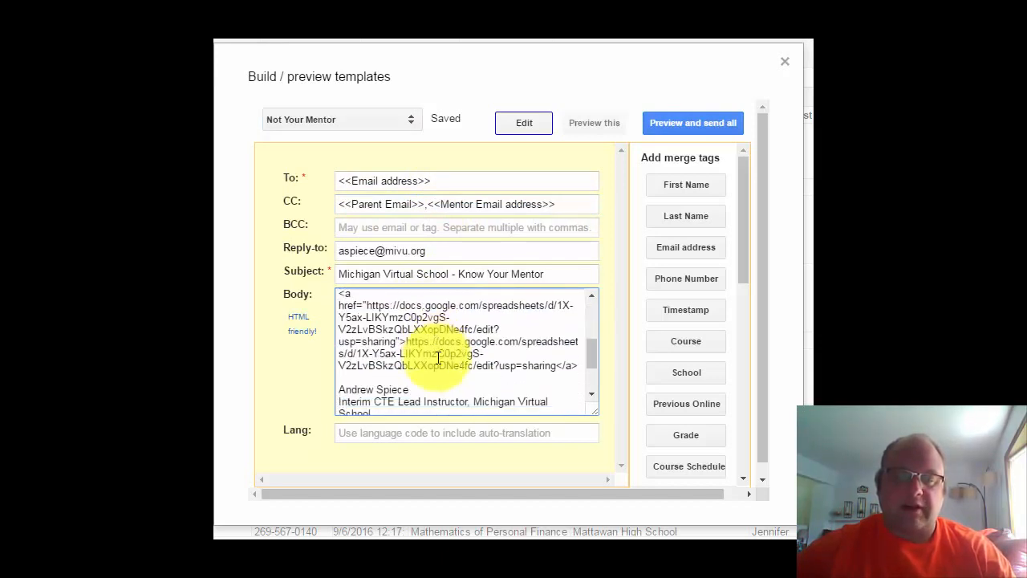
scroll(438, 393, "down", 3)
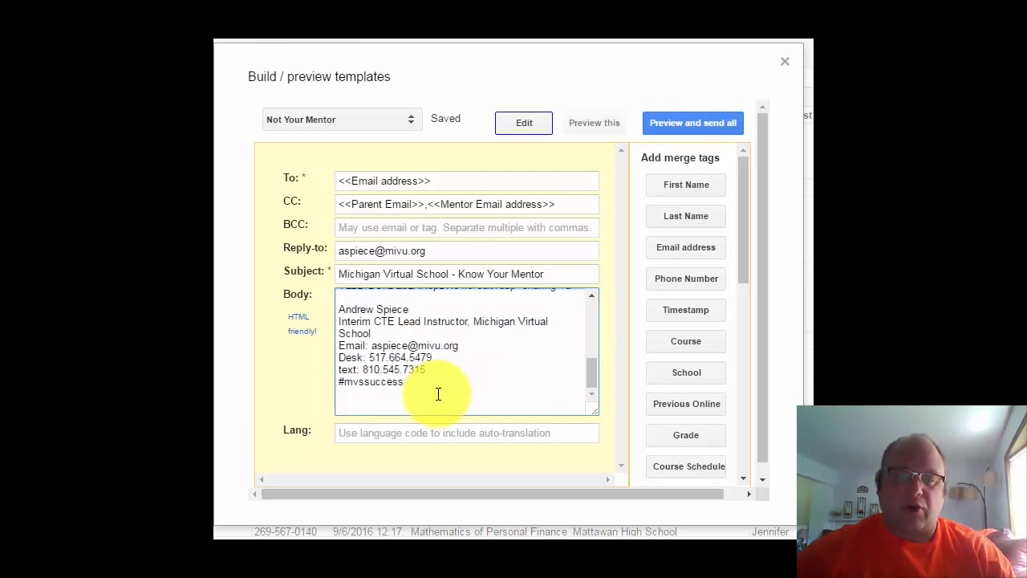
scroll(438, 393, "down", 1)
scroll(447, 378, "up", 10)
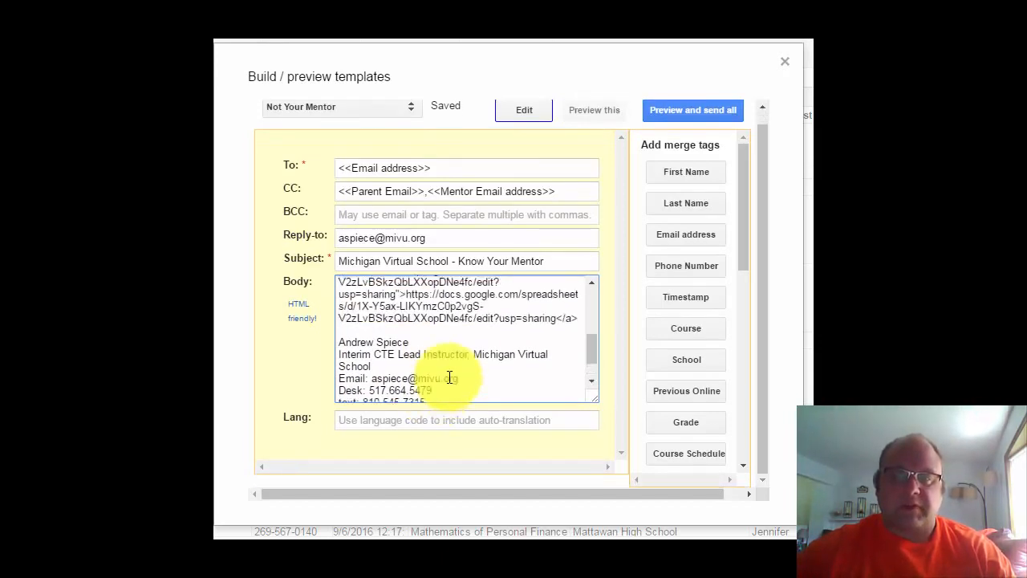
Start the preview-and-send-all stage for the finished email templates.
left_click(728, 124)
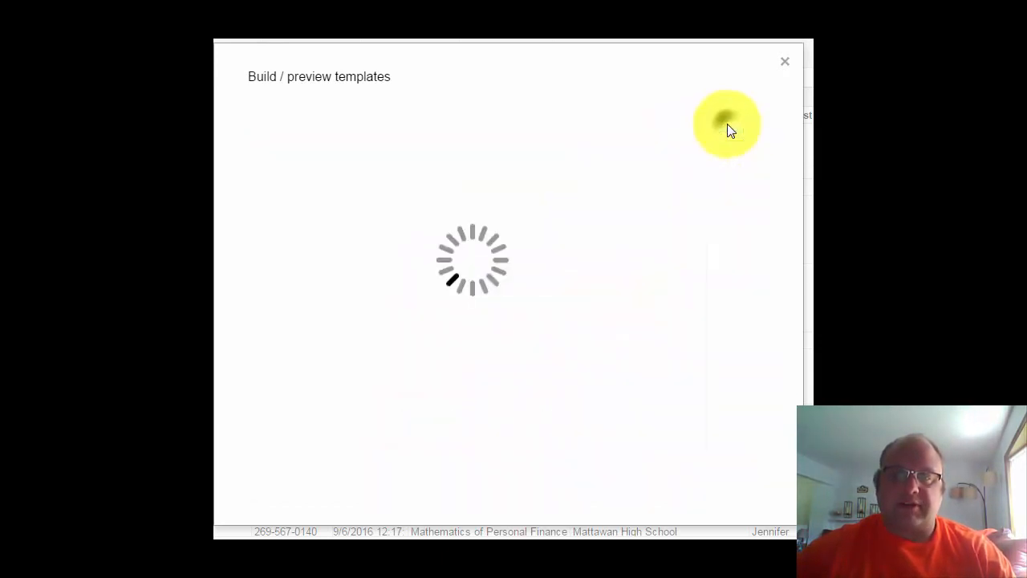